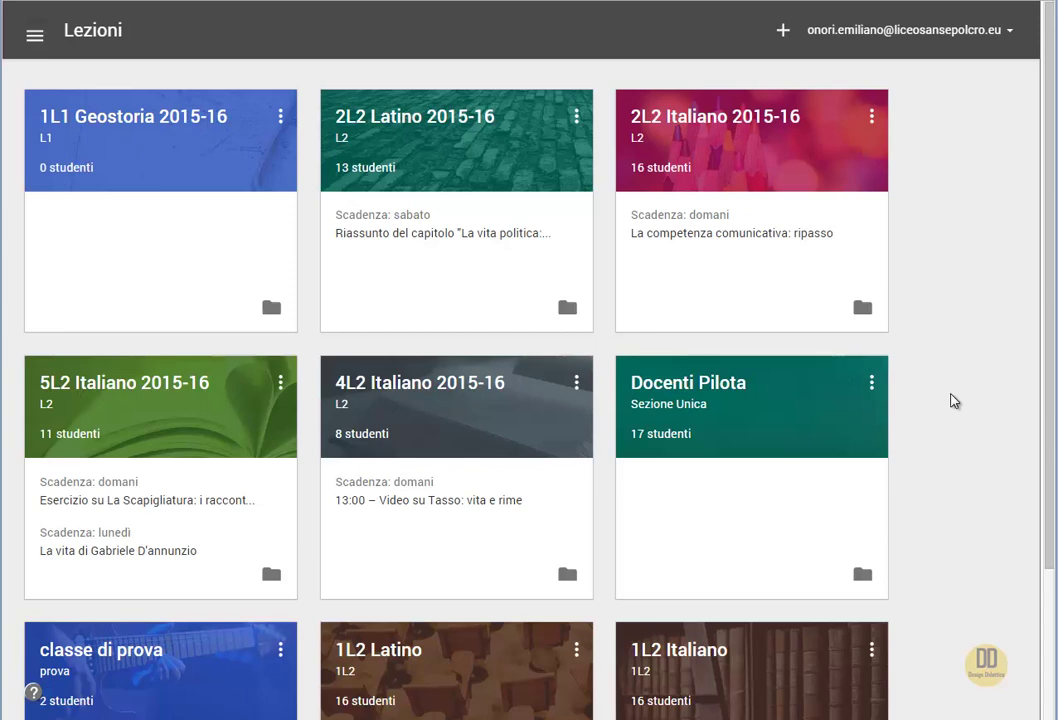
Step: Open the "classe di prova" course and start creating a new assignment
scroll(953, 400, "down", 1)
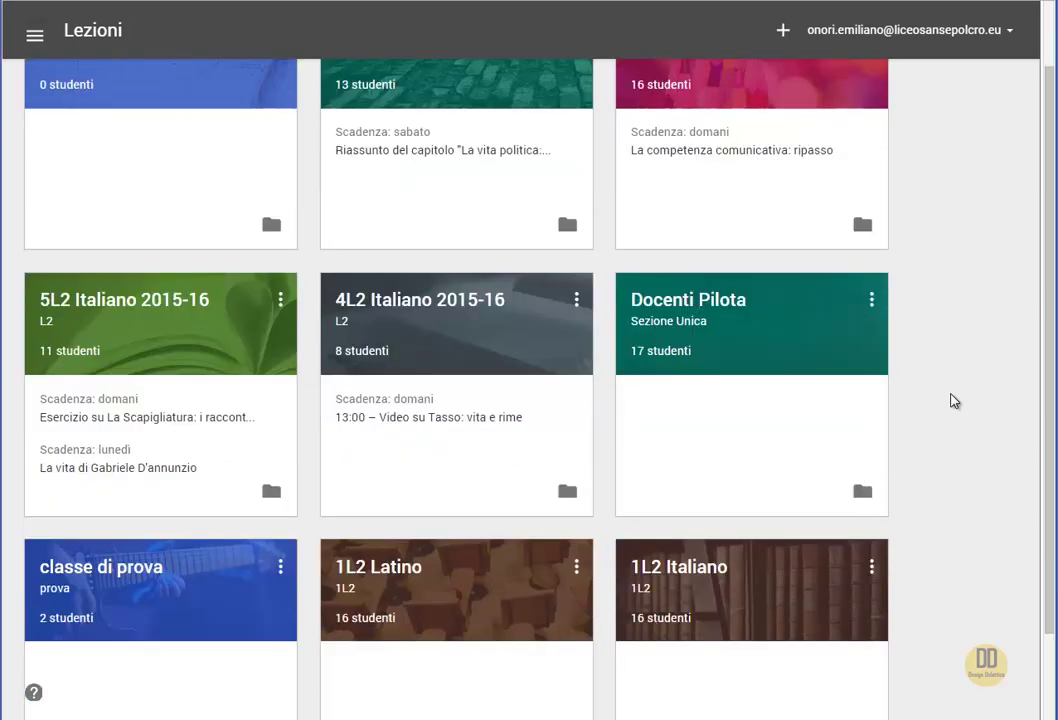
left_click(148, 581)
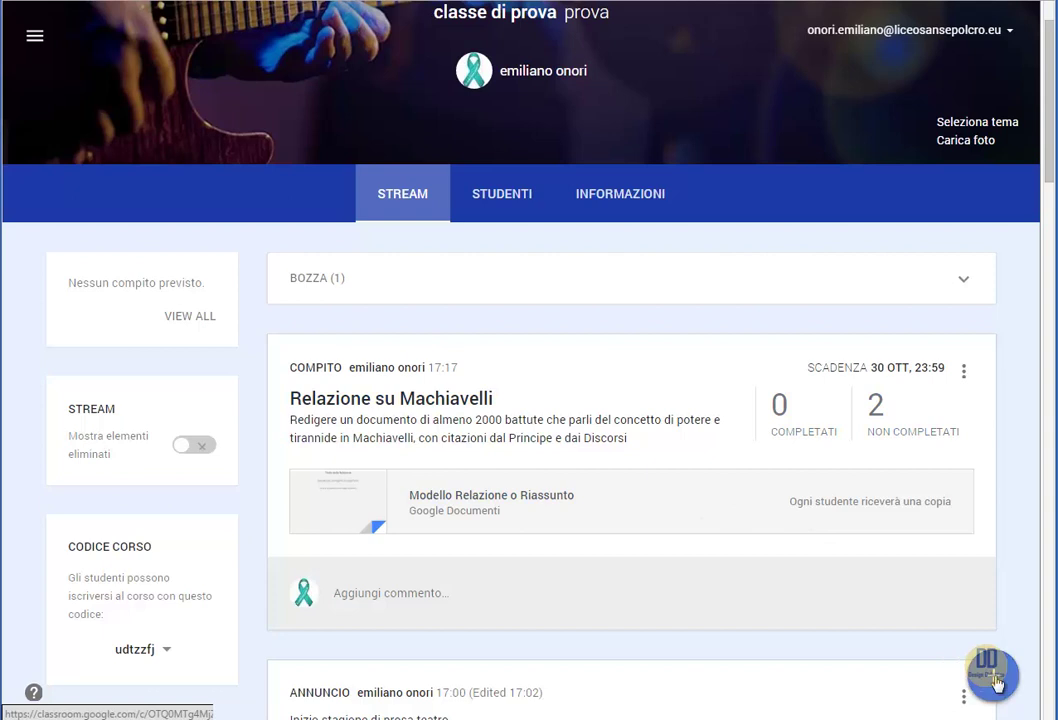
mouse_move(995, 680)
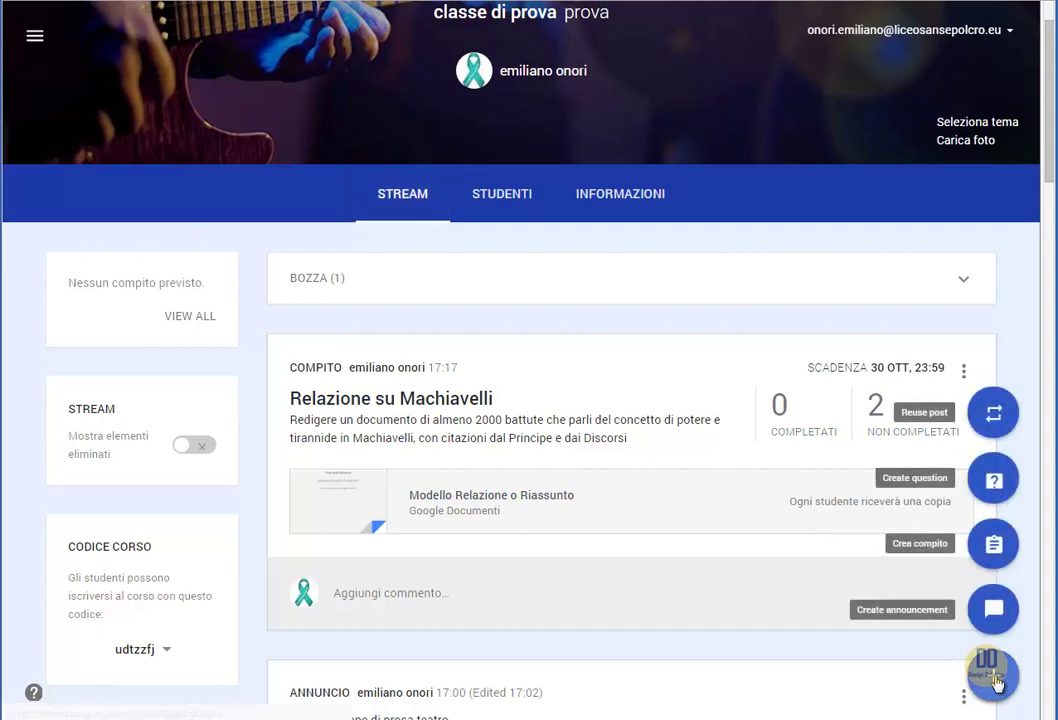
left_click(991, 548)
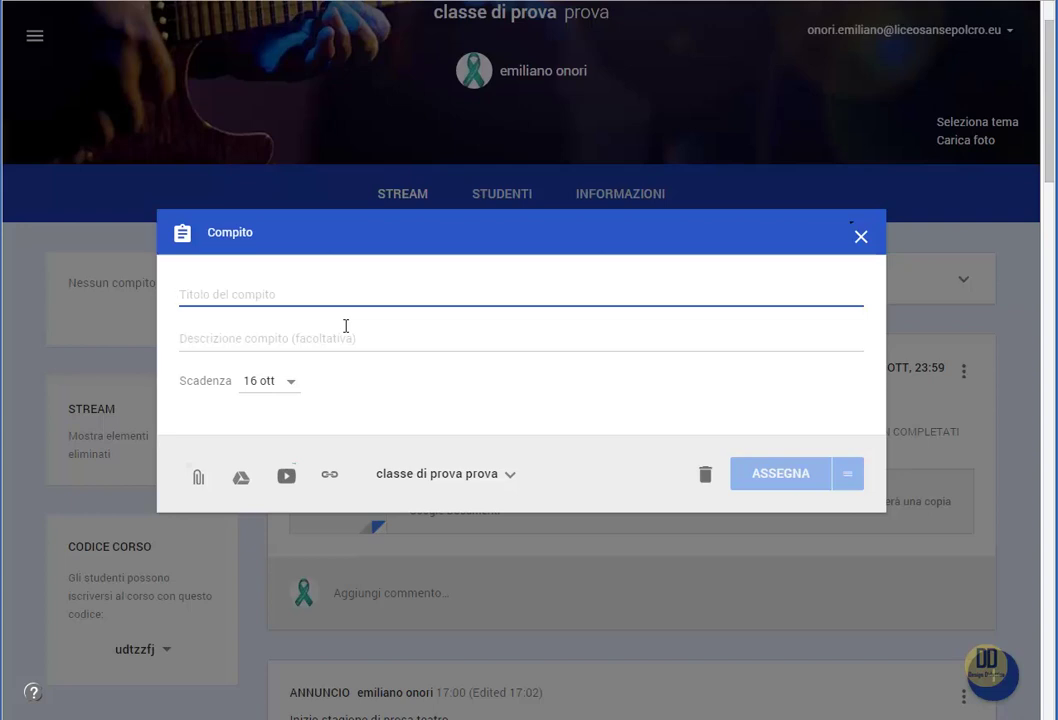
Step: Enter "Heidegger tra Severino e Vattimo" as the assignment title
type("Hei")
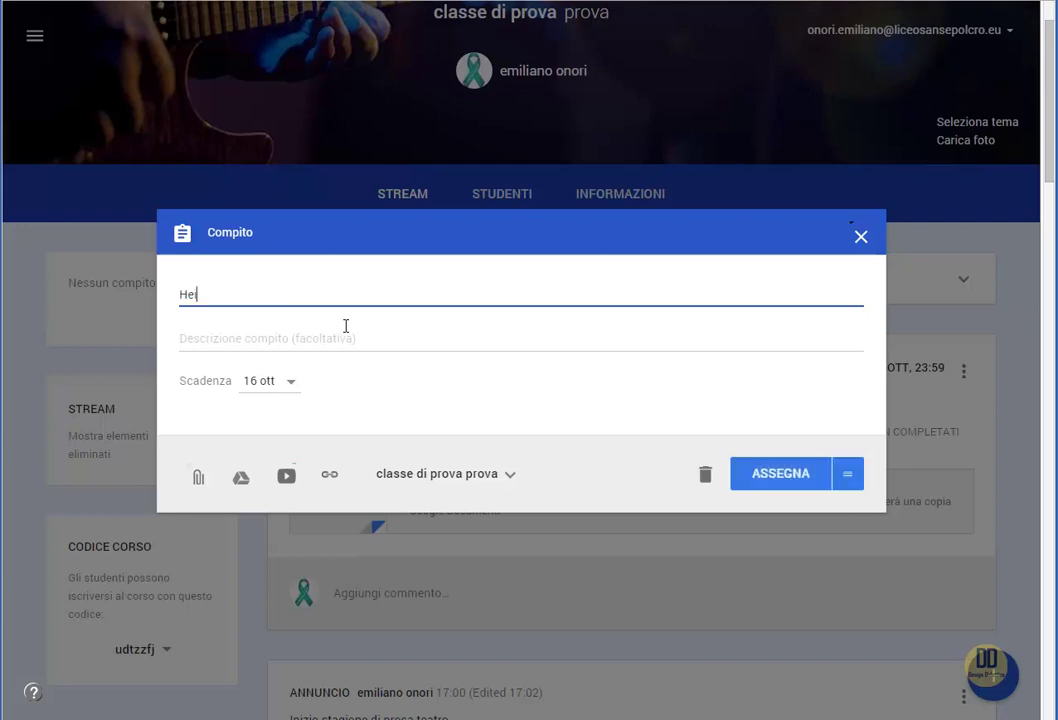
type("degger taa Se")
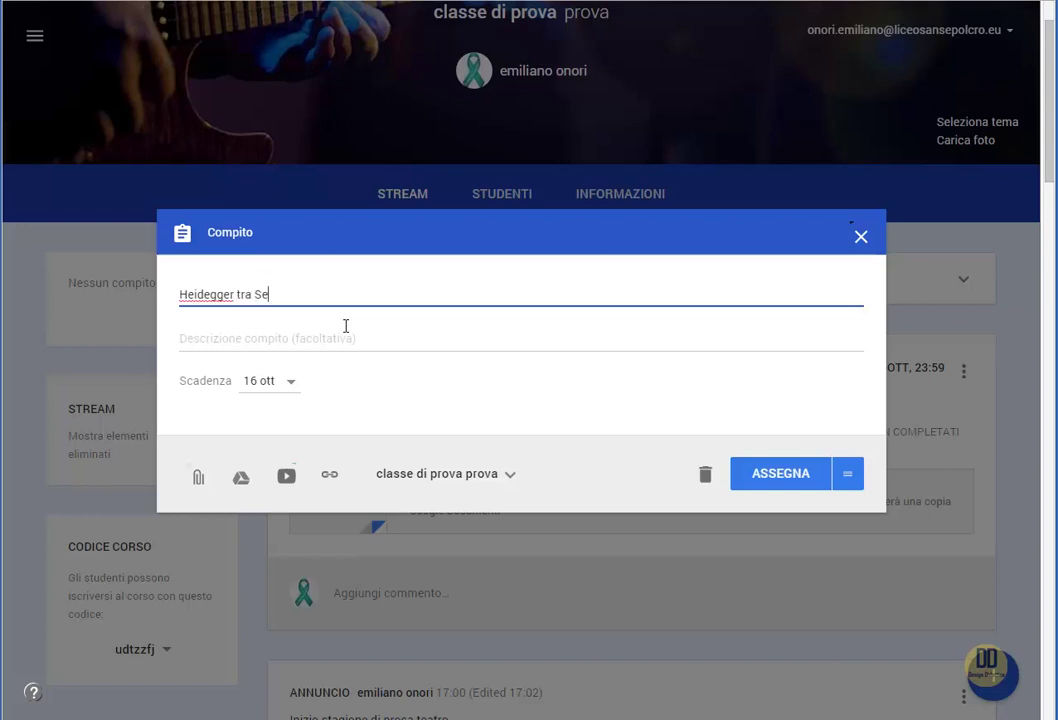
type("verino e ")
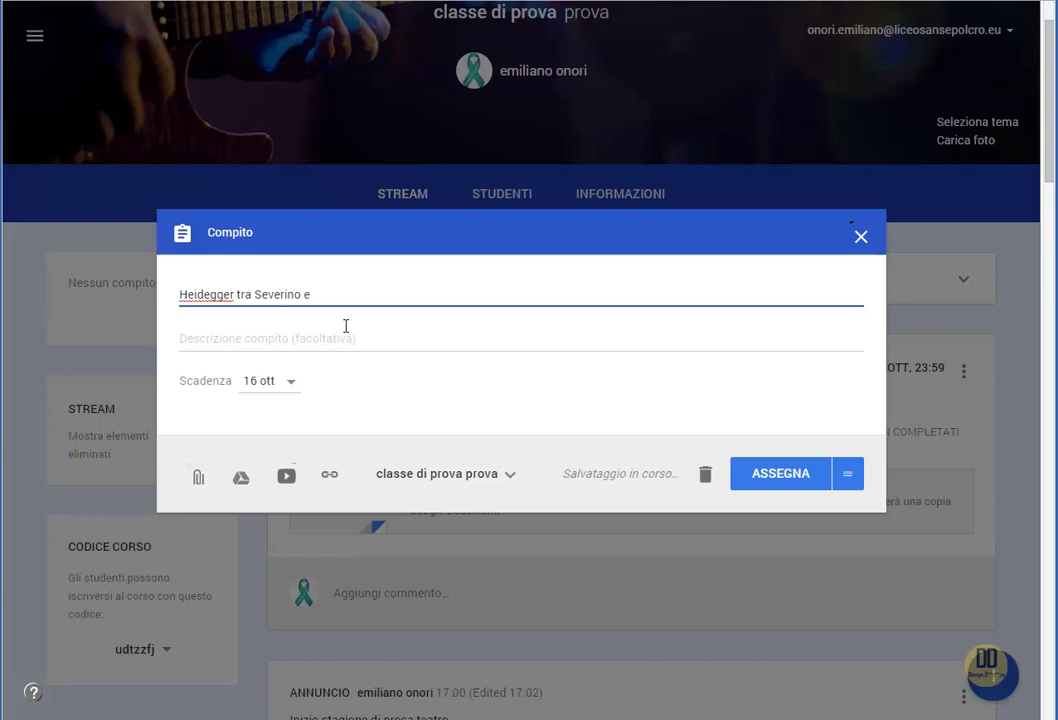
type("Vattimo")
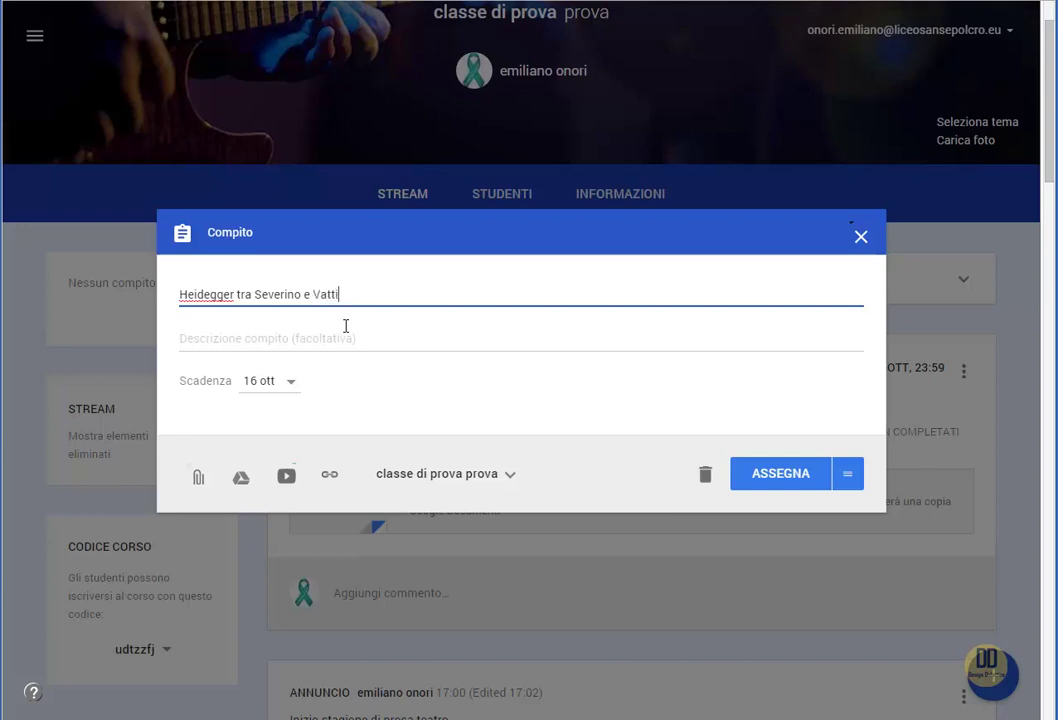
Step: Enter the assignment description "Delinea le differenze tra l'interpretazione di Heidegger da parte di Severino e di Vattimo"
left_click(363, 339)
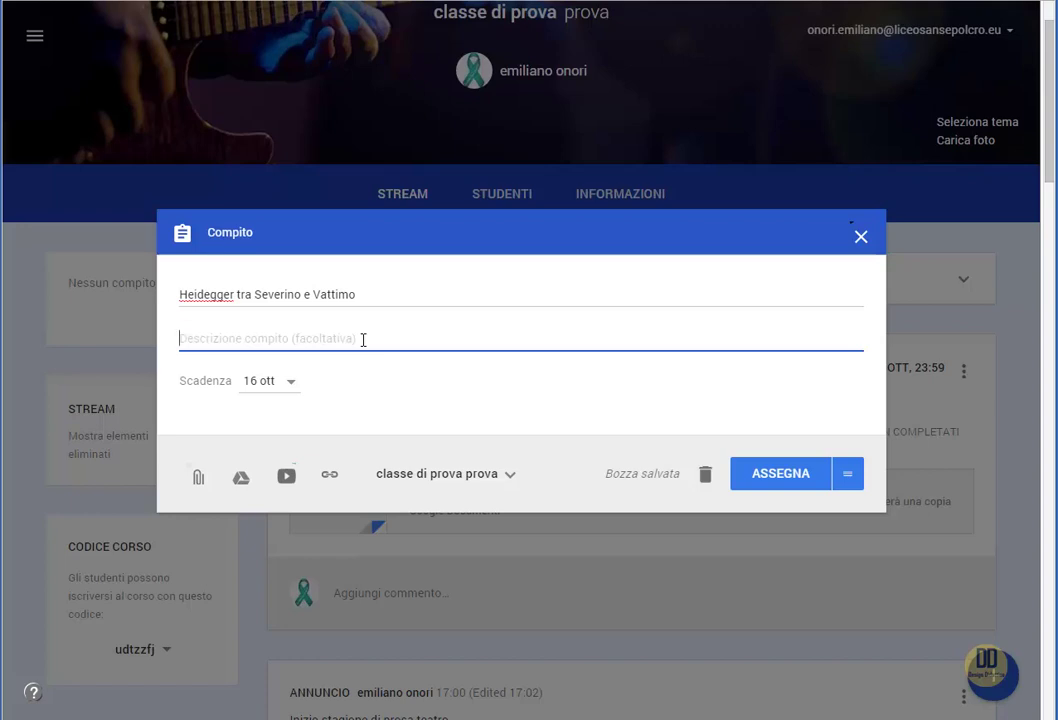
type("De")
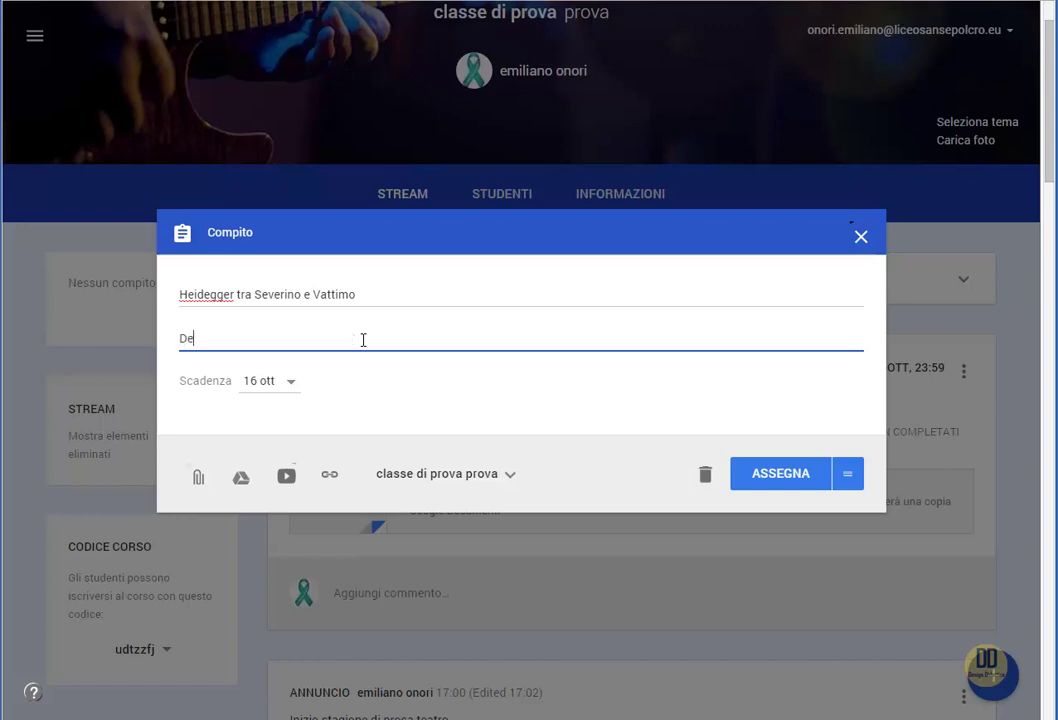
type("linea le differenze tra l")
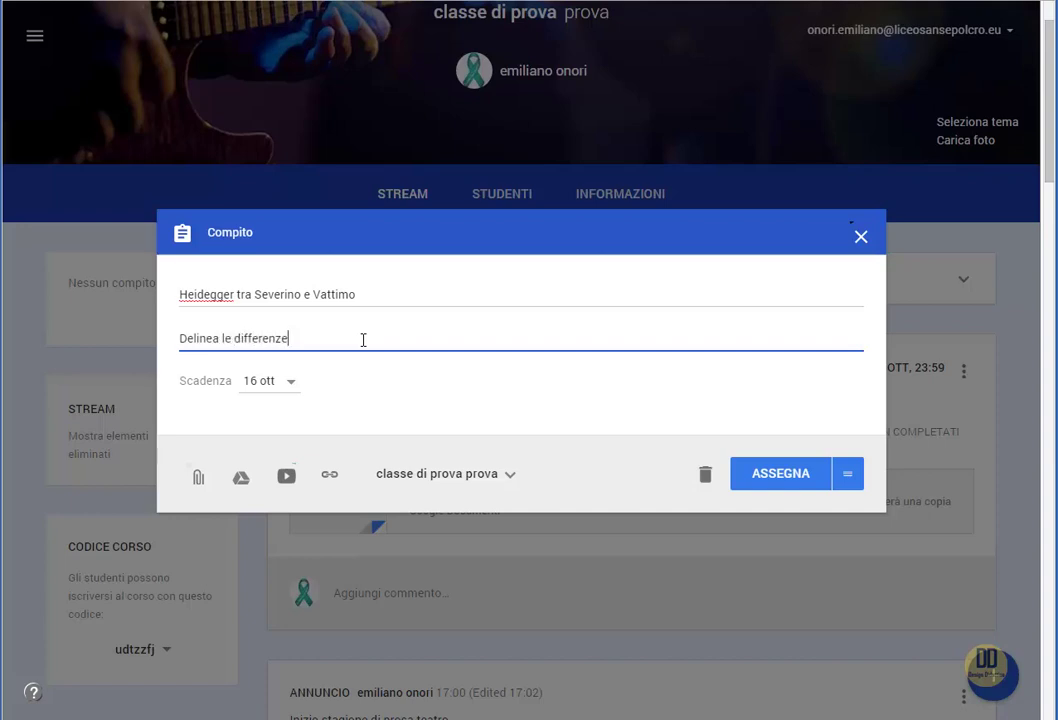
type("'interpretazione di Heidegger da pa")
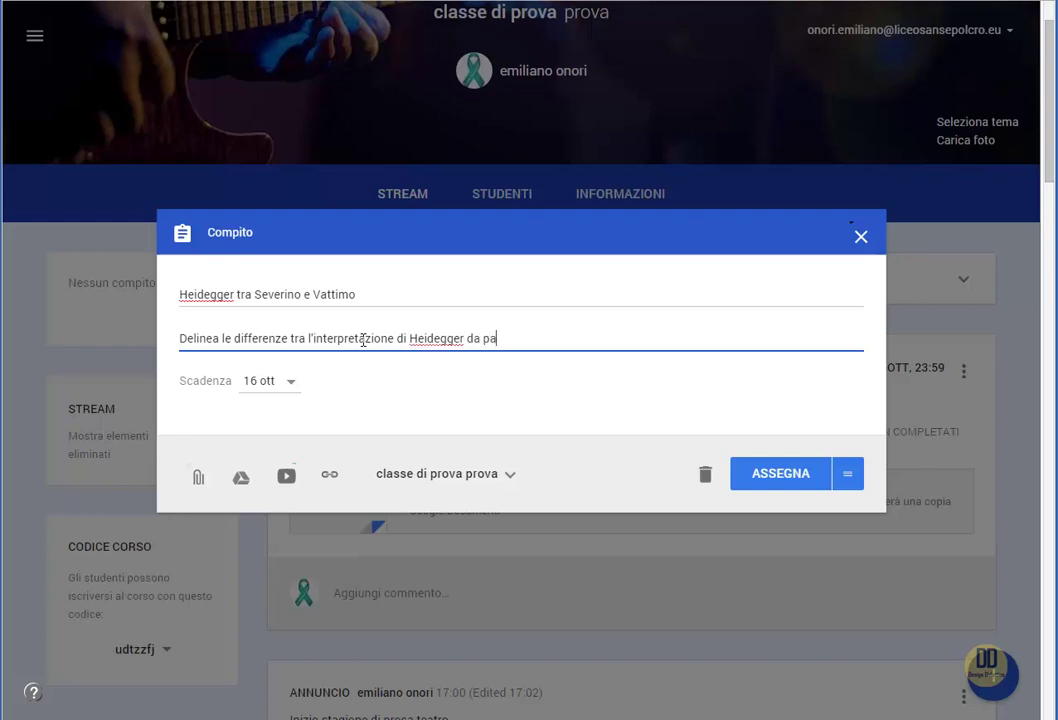
type("rte di Severino e di Vattimo")
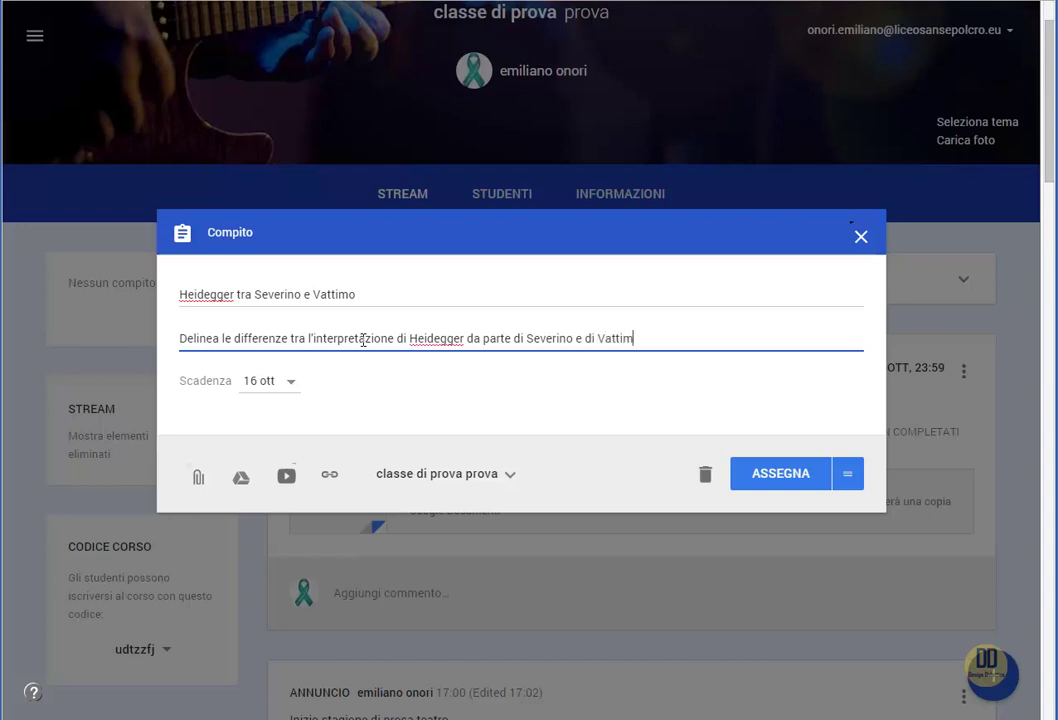
Step: Set the assignment's due date to 16 November 2015
left_click(291, 381)
left_click(291, 475)
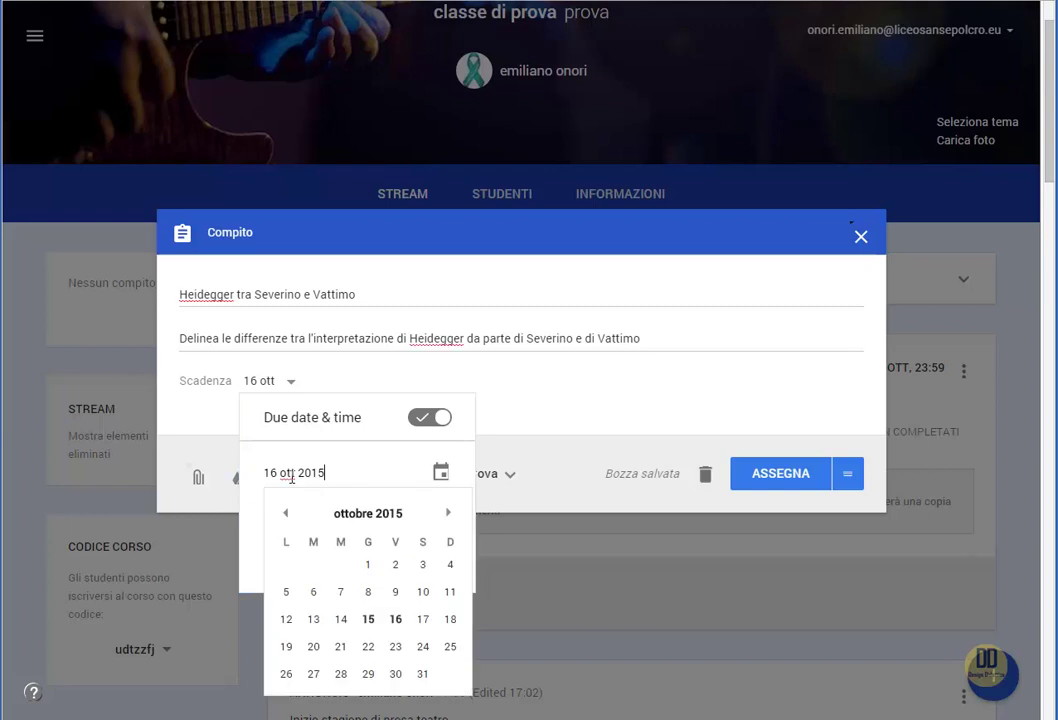
left_click(448, 520)
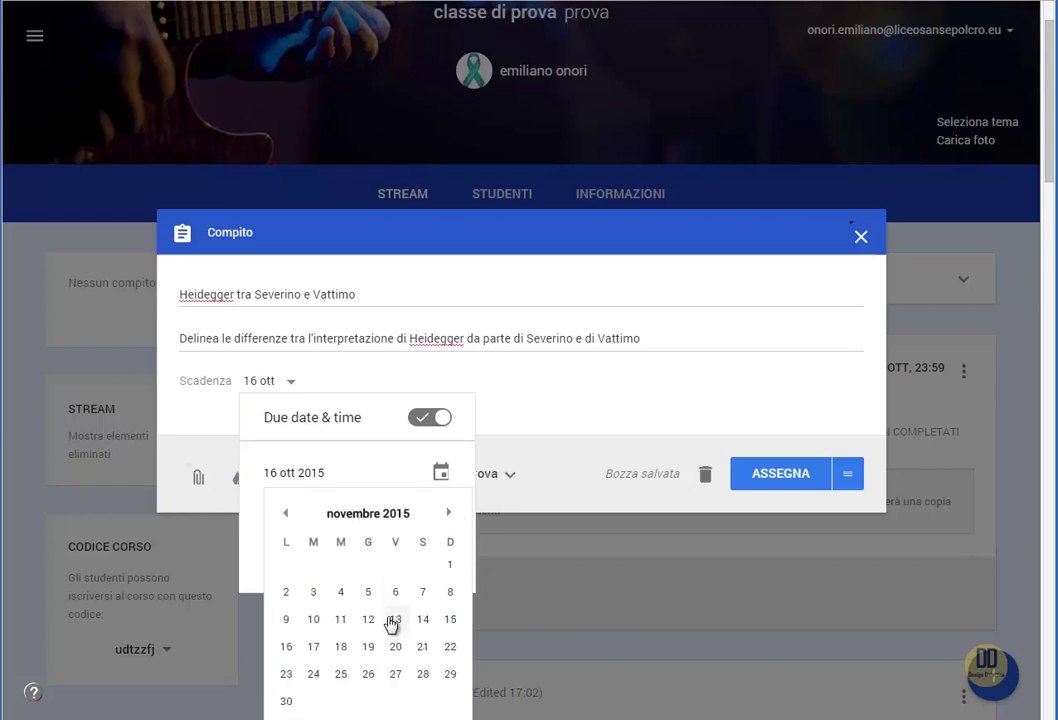
left_click(288, 648)
left_click(585, 465)
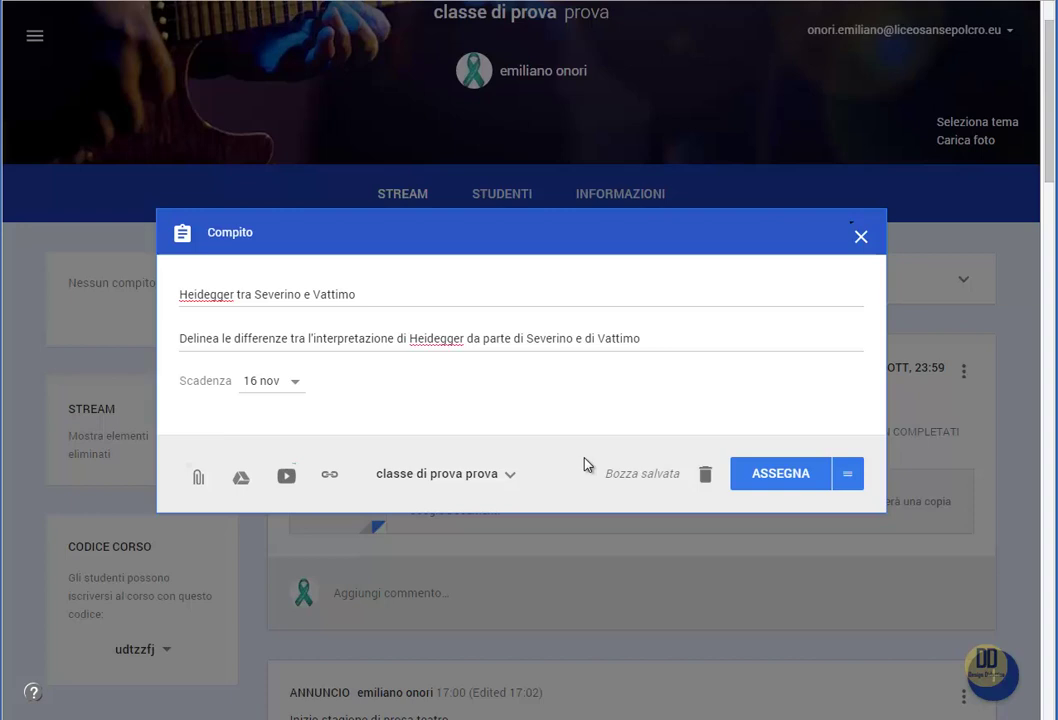
Step: Leave the assignment's Drive file picker, switch to Google Drive and create a blank Google Docs document
left_click(242, 478)
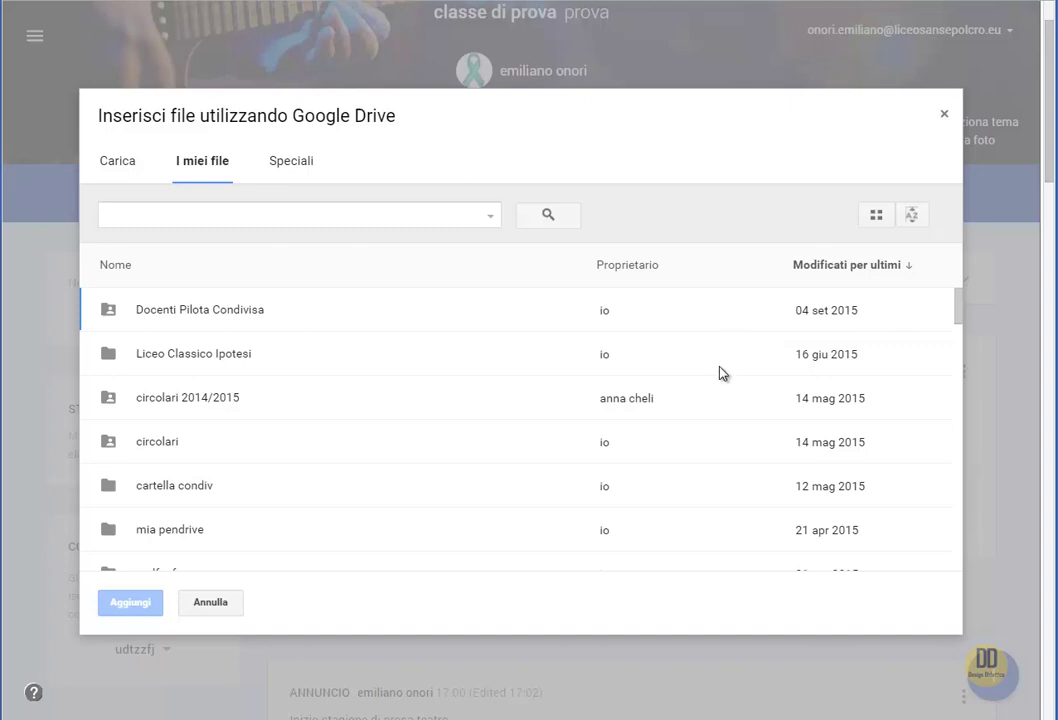
left_click(944, 115)
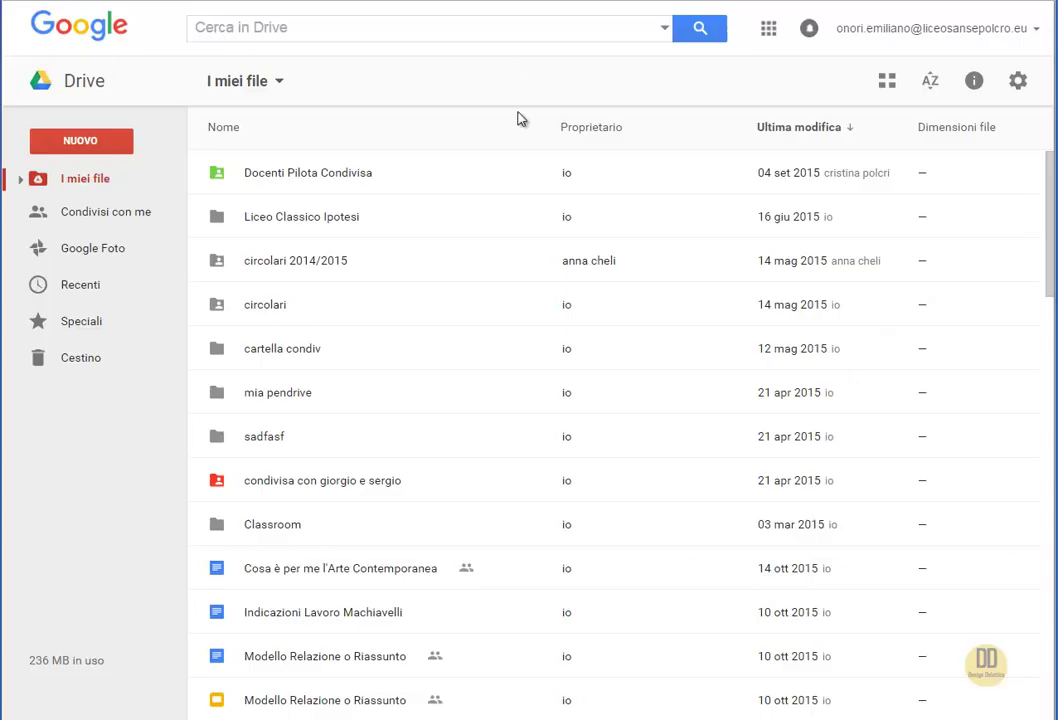
scroll(524, 316, "down", 4)
scroll(528, 317, "up", 3)
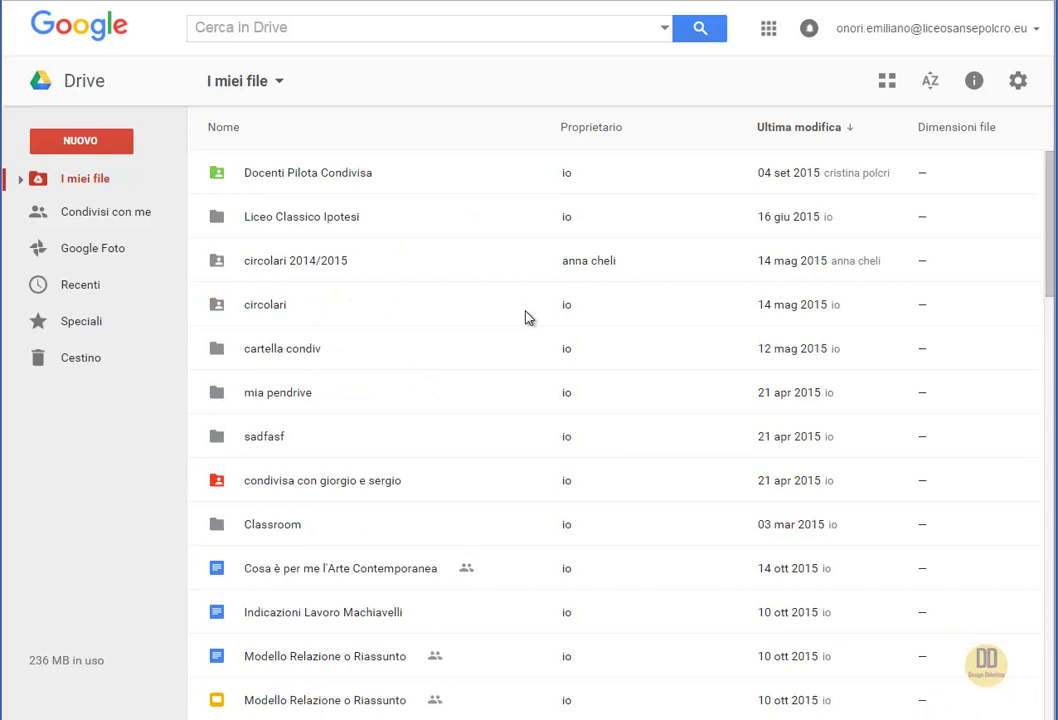
left_click(100, 143)
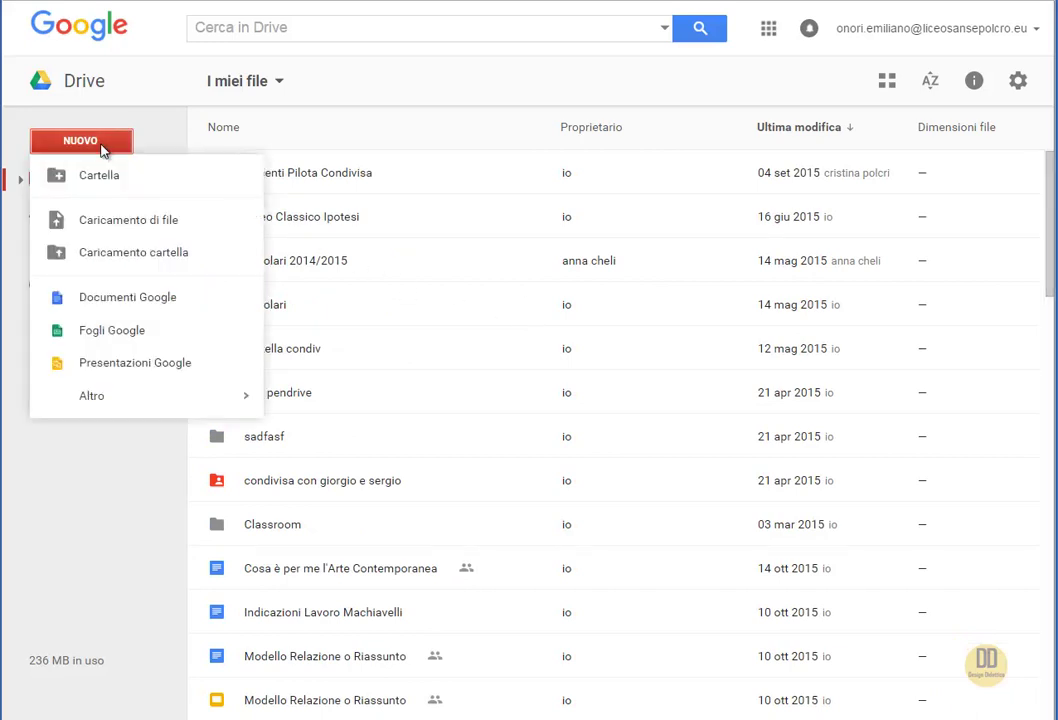
left_click(131, 303)
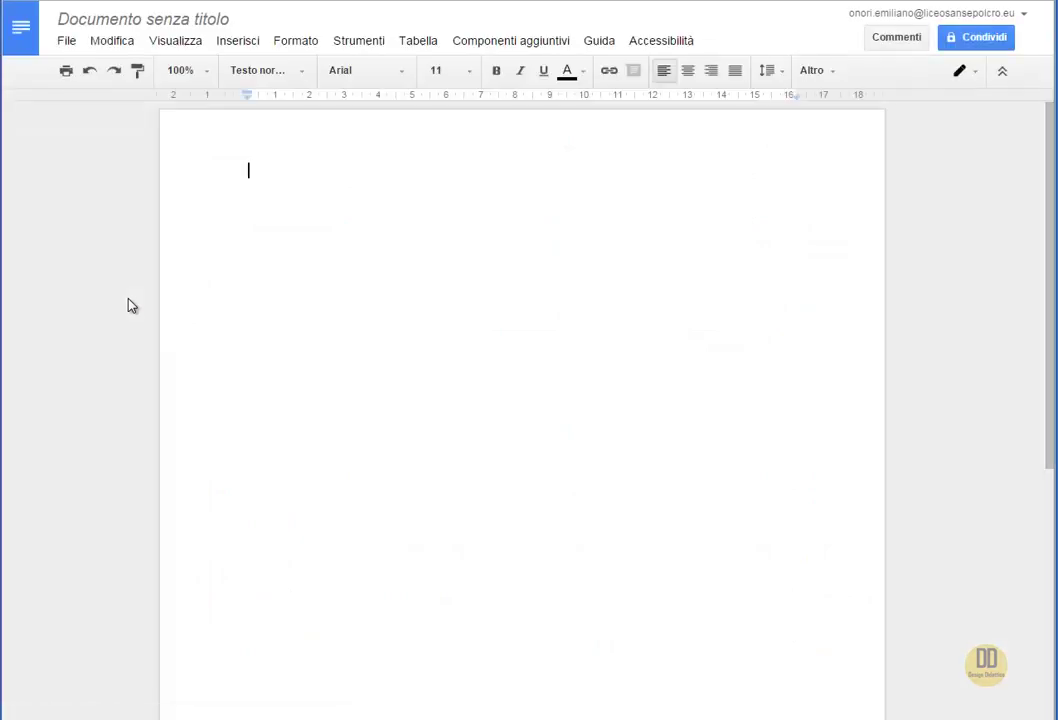
Step: Rename the untitled document as "Relazione su Heidegger"
left_click(172, 22)
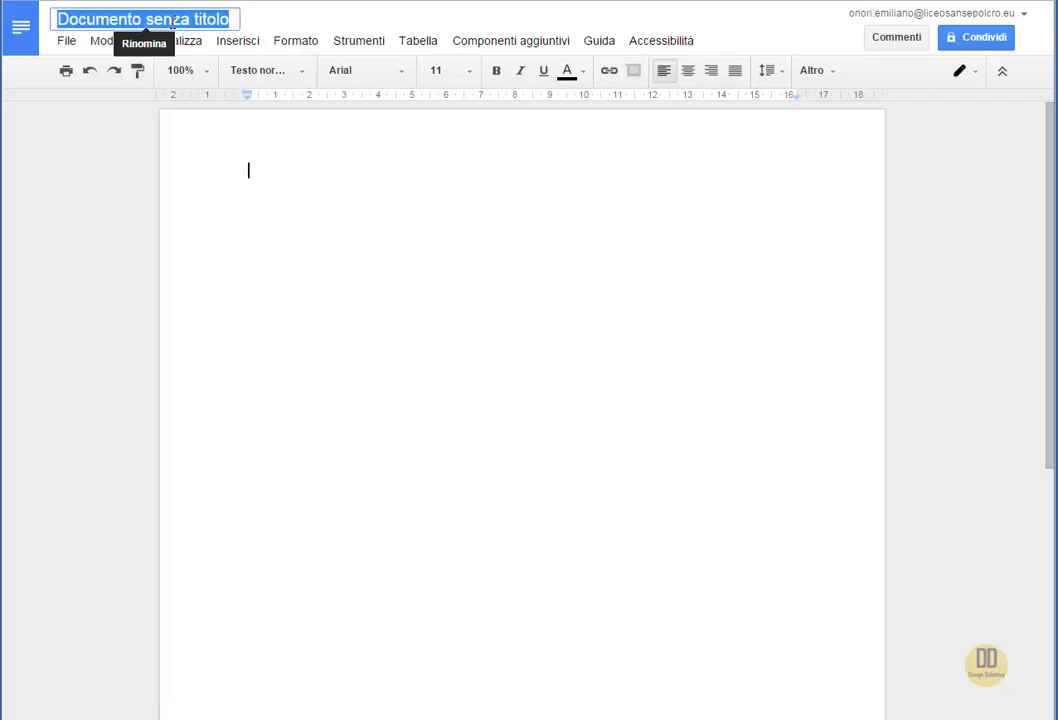
type("Re")
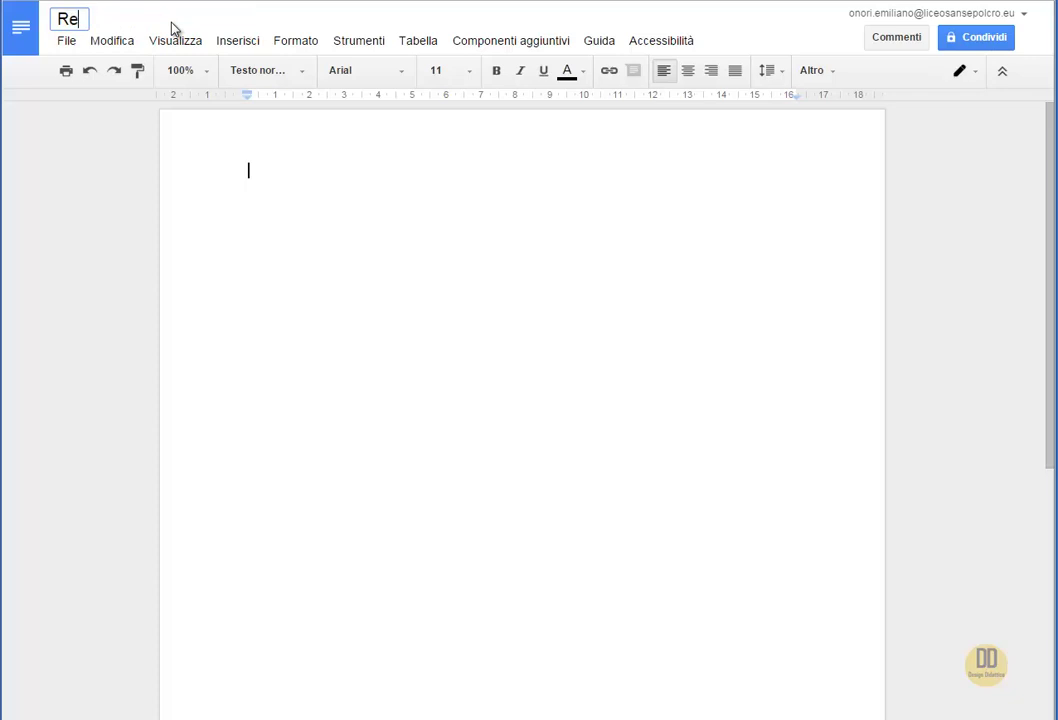
type("lazione s")
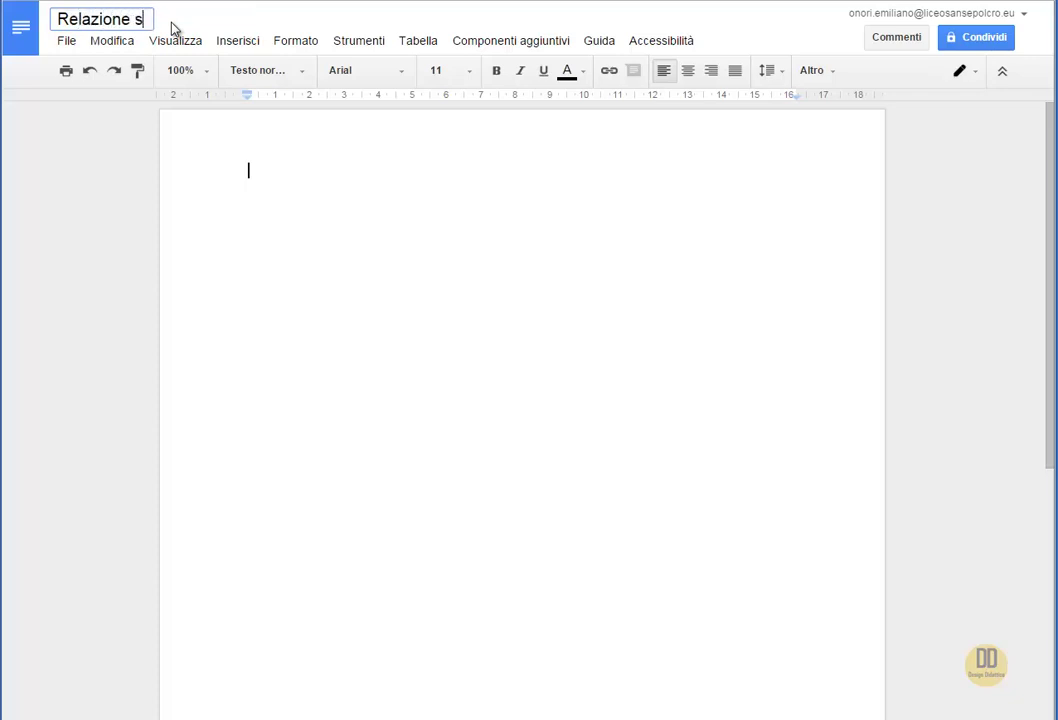
type("u Heidegger")
type("N")
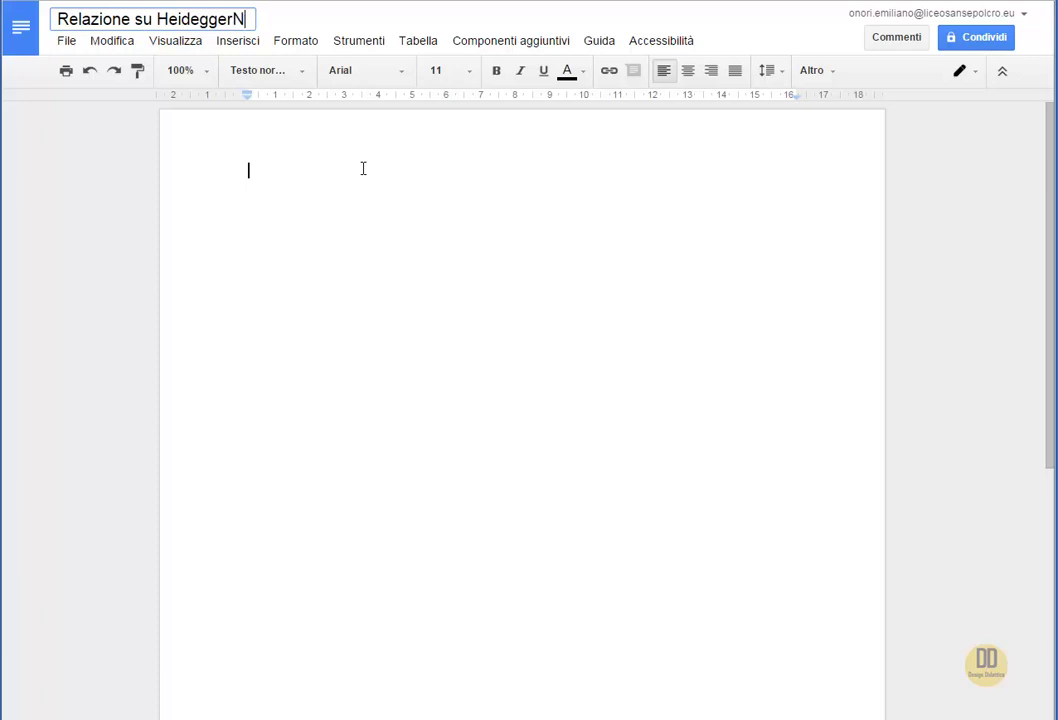
key("BackSpace")
left_click(307, 171)
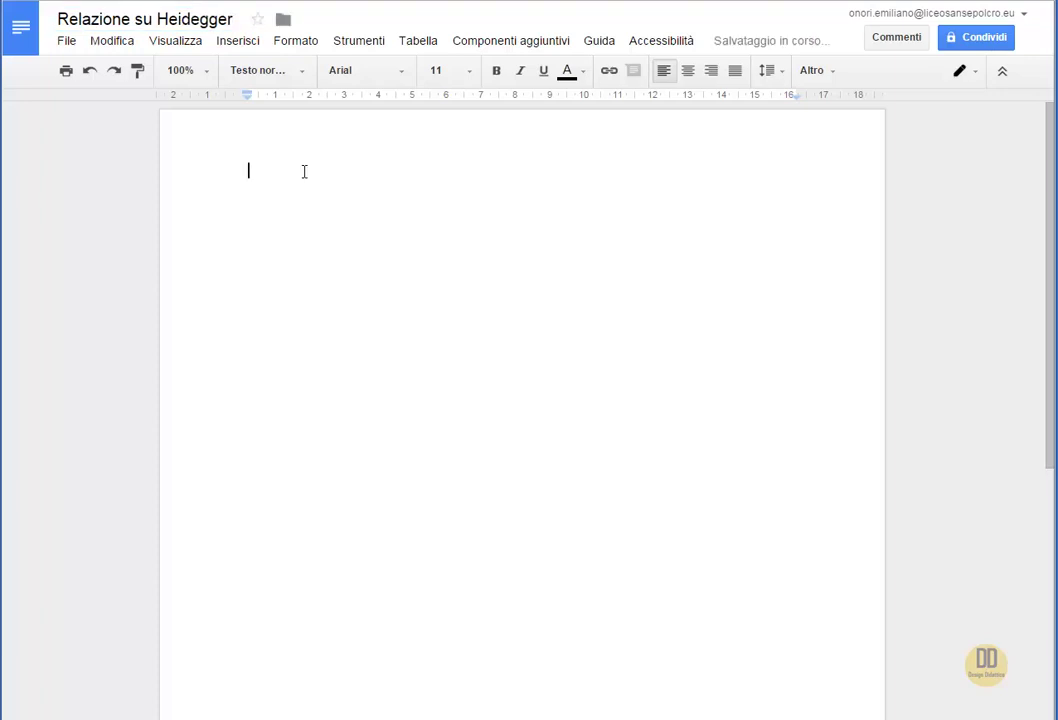
Step: Write the heading lines "Liceo Città di Piero" and "a.s. 2015-16" in the document, followed by a blank line
type("Liceo Città di Piero")
key("Return")
type("a.")
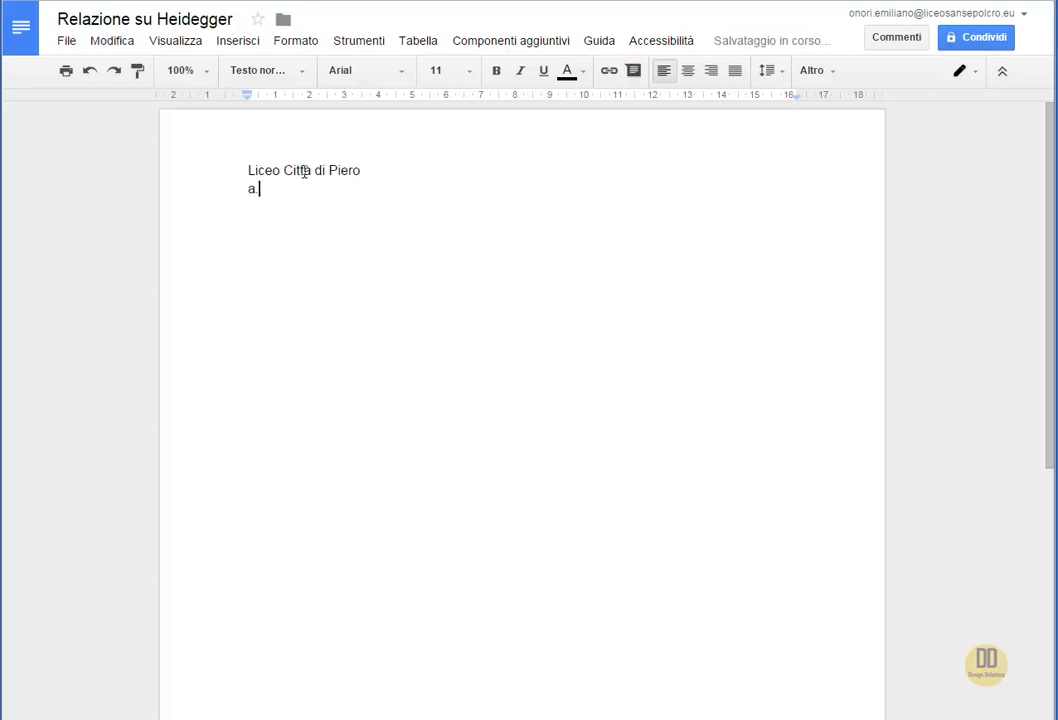
type("s. 2015-16")
key("Return")
key("Return")
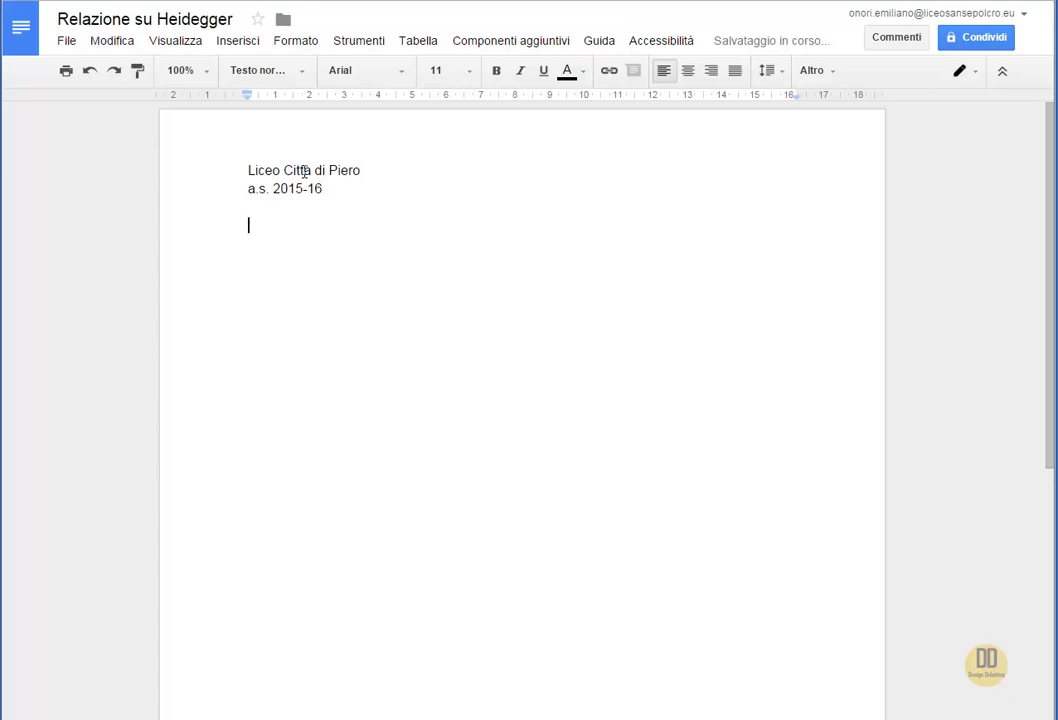
Step: Centre the school name and school year lines
left_click_drag(335, 193, 227, 170)
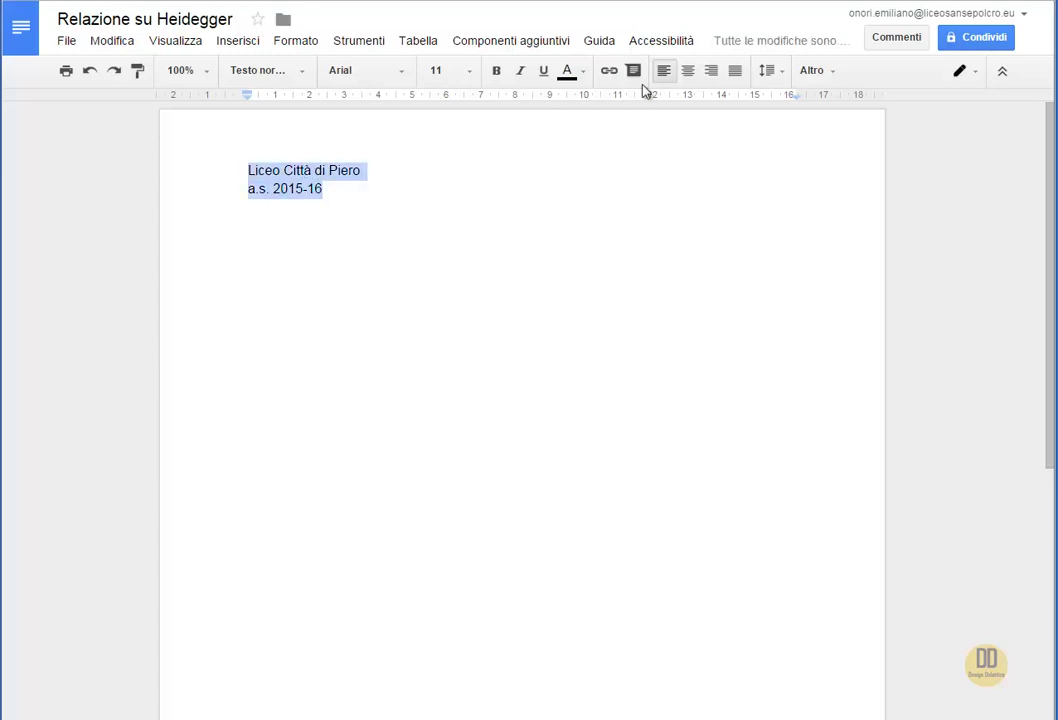
left_click(688, 78)
left_click(595, 196)
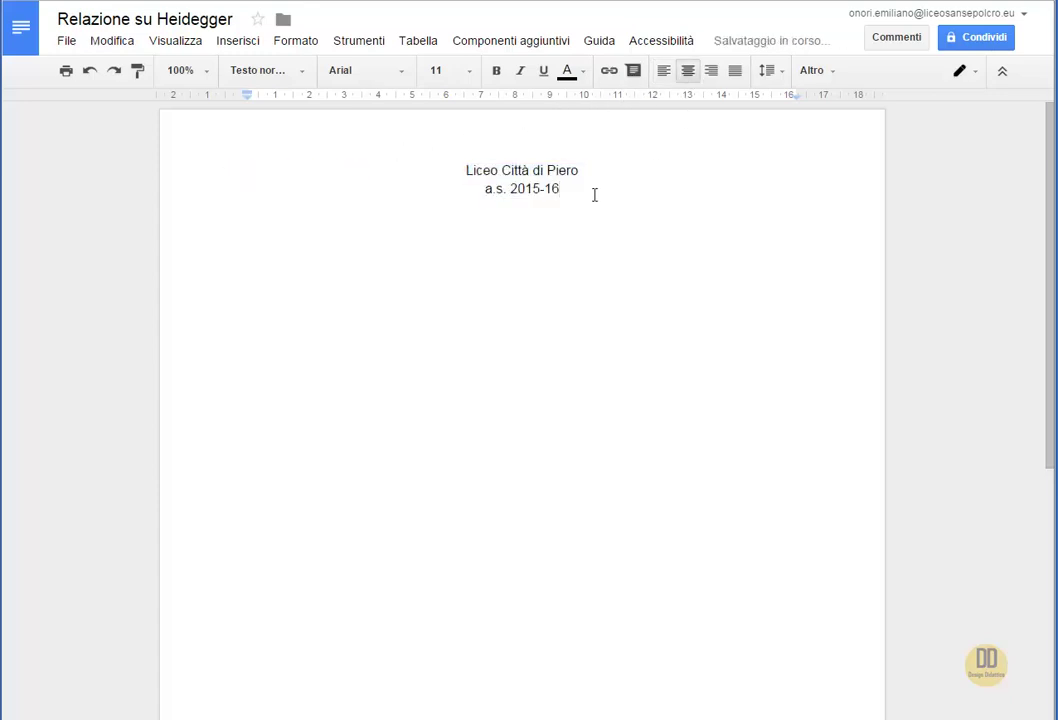
Step: Add the centred title "Relazione su Heidegger" below the school year, separated by a blank line
key("Down")
key("Return")
type("Relazione ")
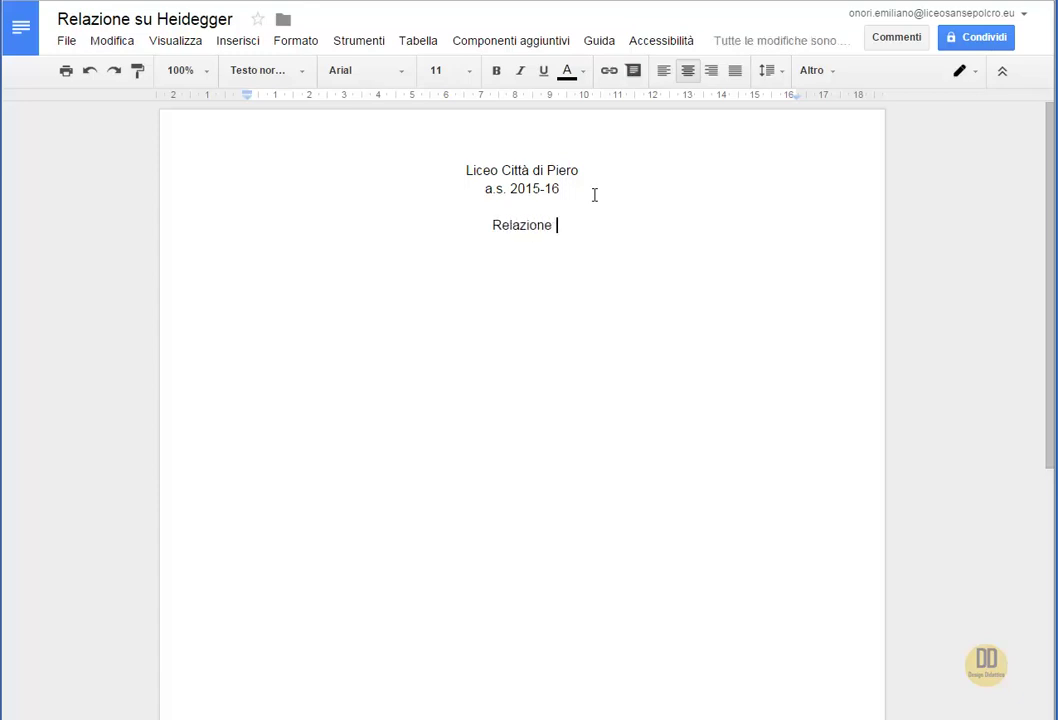
type("su Heid")
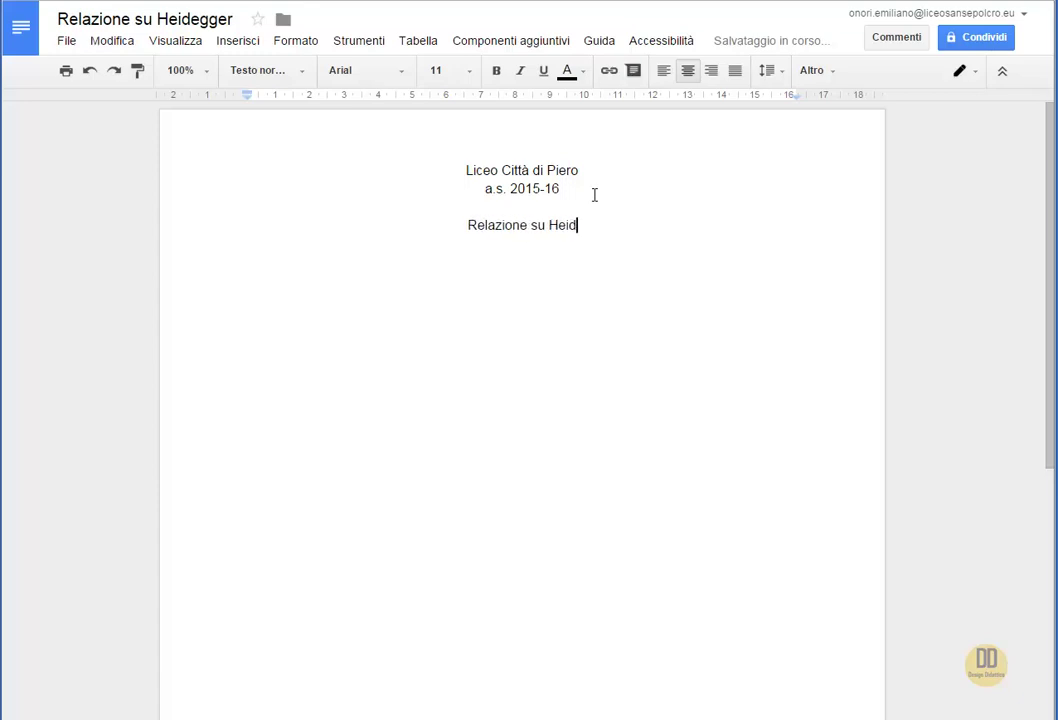
type("egger")
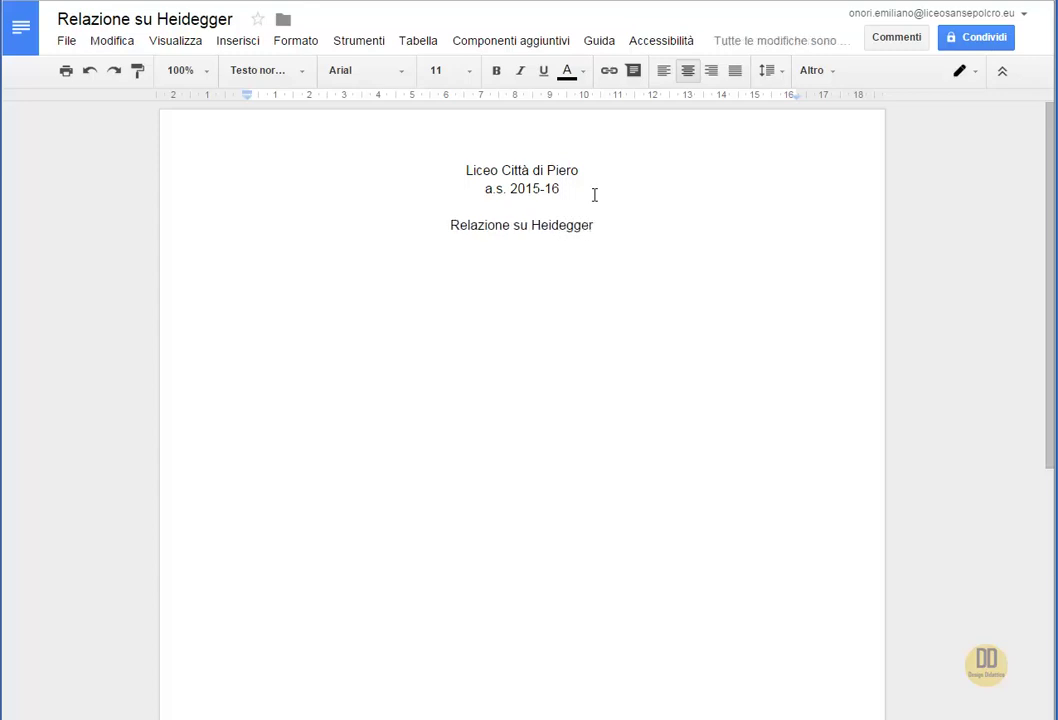
Step: Set the font size of the "Relazione su Heidegger" title line to 14
left_click_drag(596, 225, 420, 236)
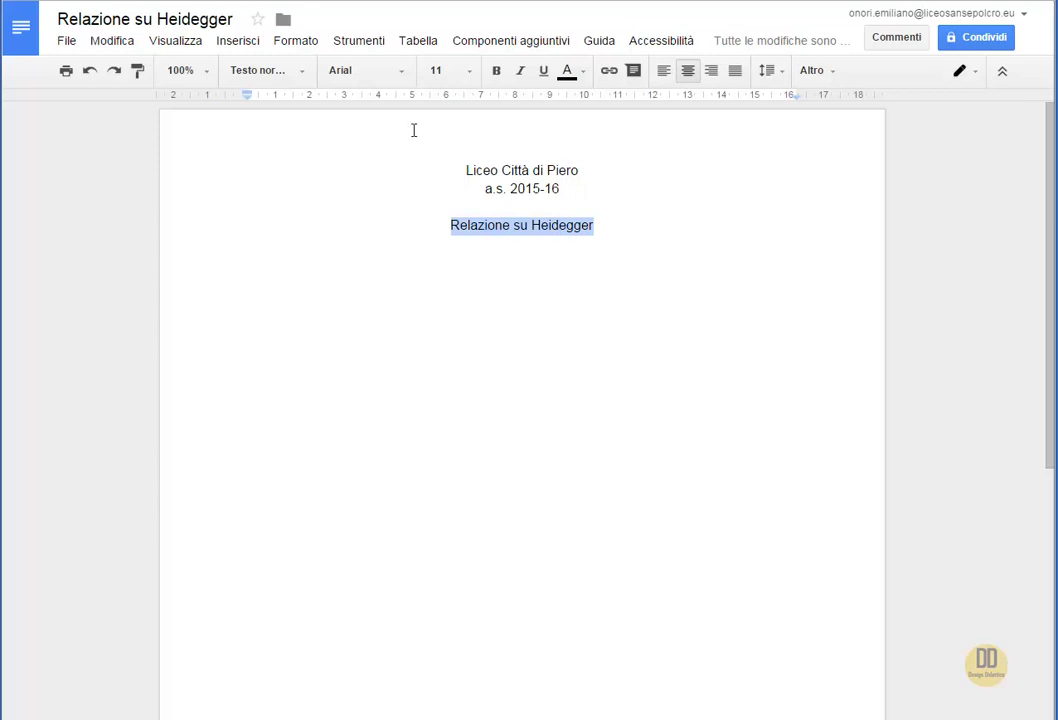
left_click(403, 76)
left_click(403, 76)
left_click(469, 75)
left_click(464, 224)
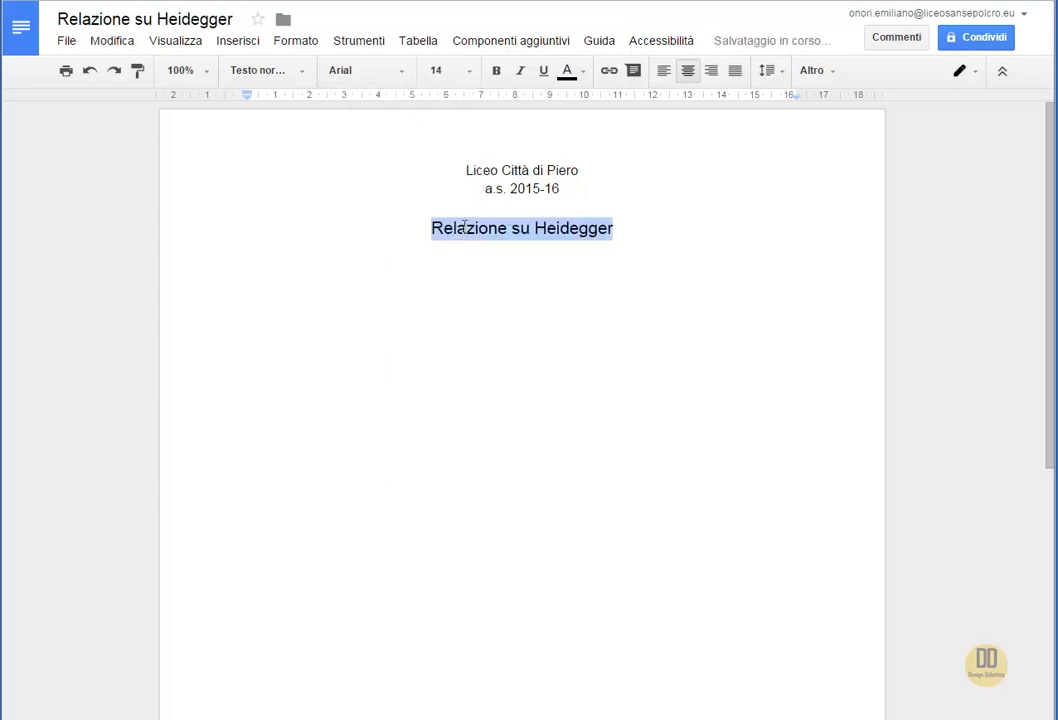
Step: Add a left-aligned heading line "Indicazioni" below the report title, separated by a blank line
left_click(679, 230)
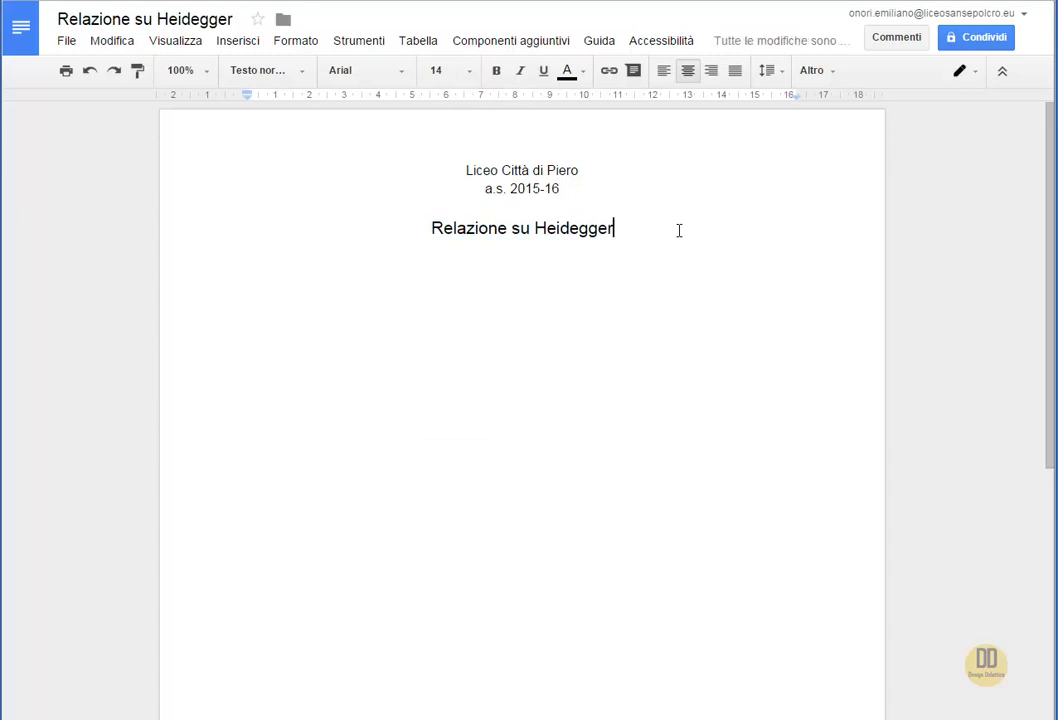
key("Return")
key("Return")
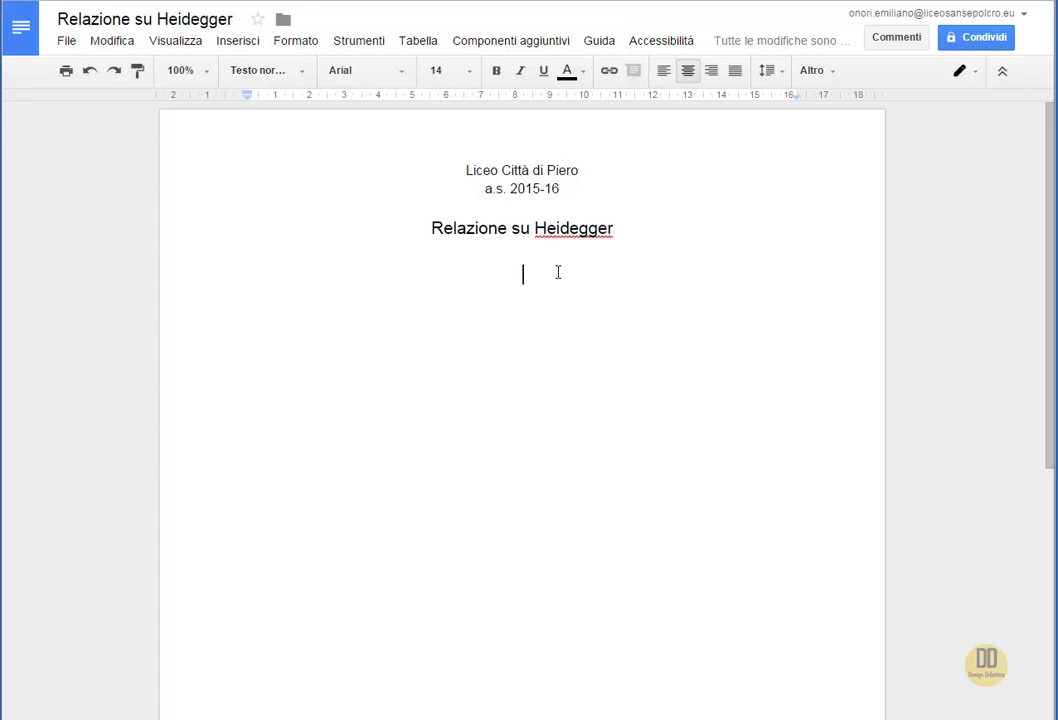
left_click(662, 72)
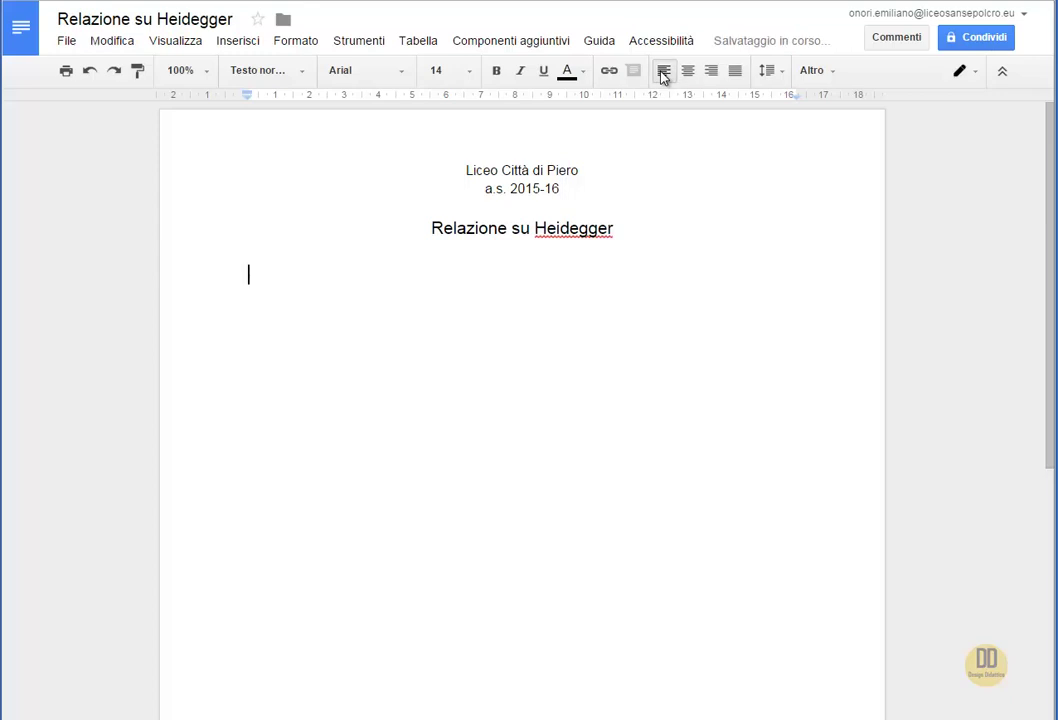
type("icazione")
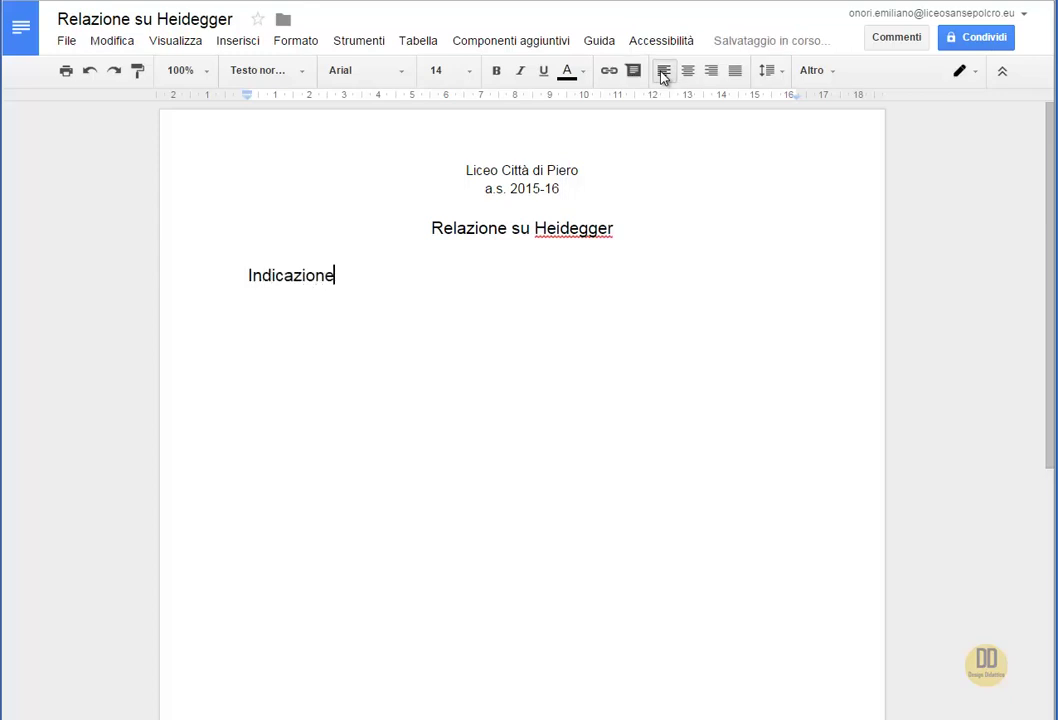
key("BackSpace")
type("i")
key("Return")
Step: Start a numbered list under "Indicazioni" with the item "Citare le opere del filosofo tedesco nella relazione"
type("1. Citare le ")
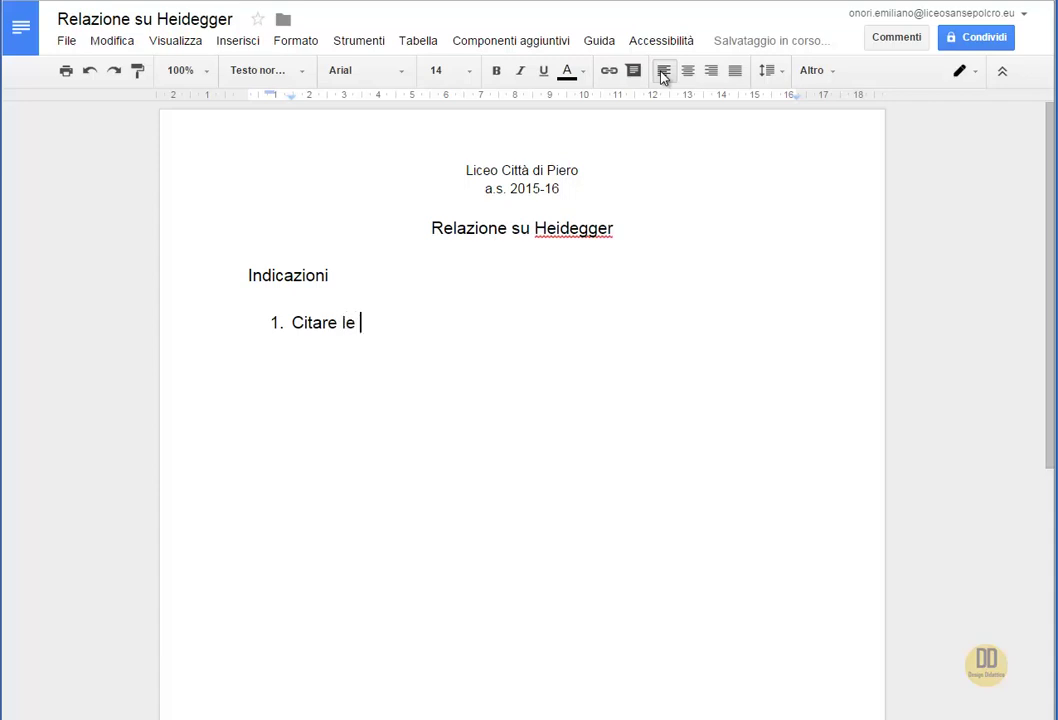
type("opere del")
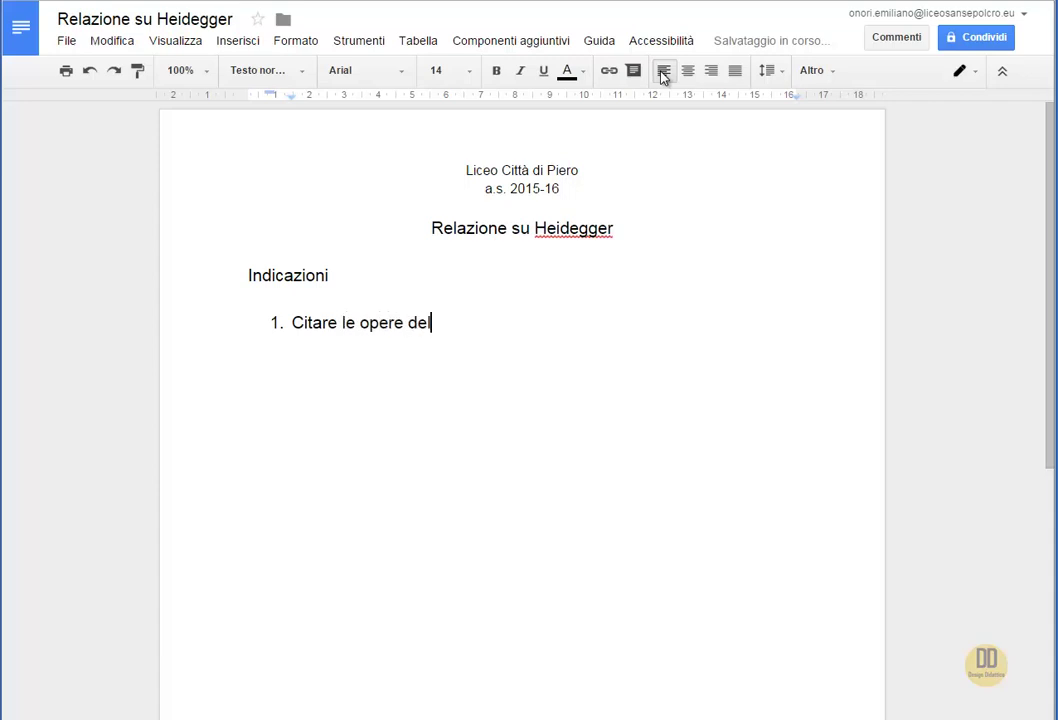
type(" filosofo ")
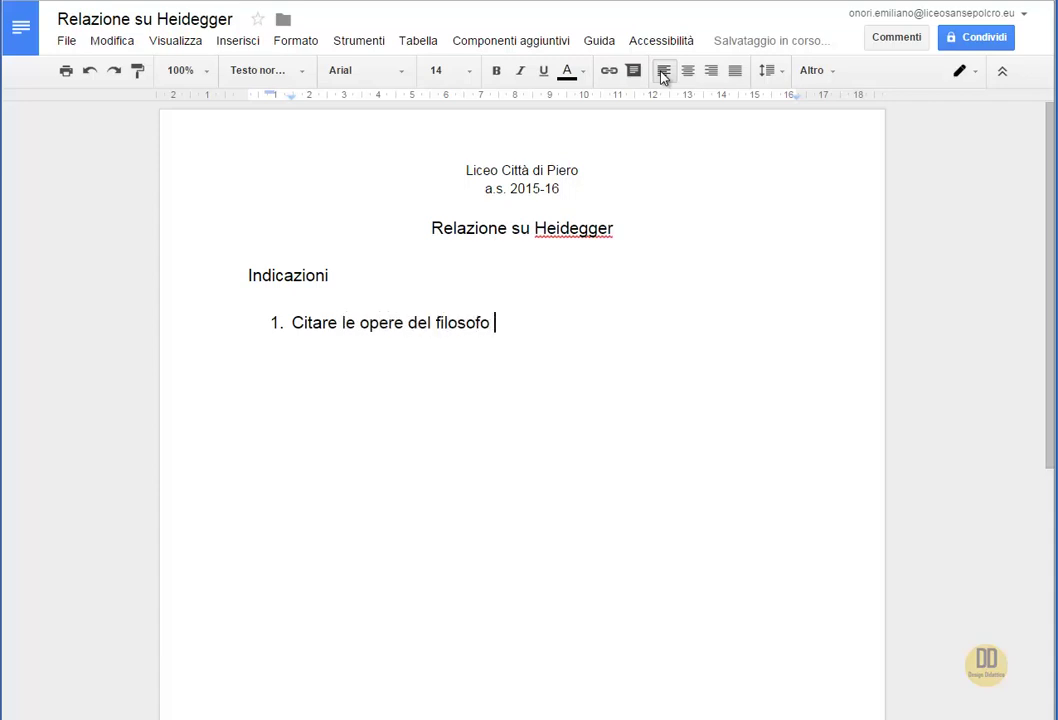
type("tedesco nel")
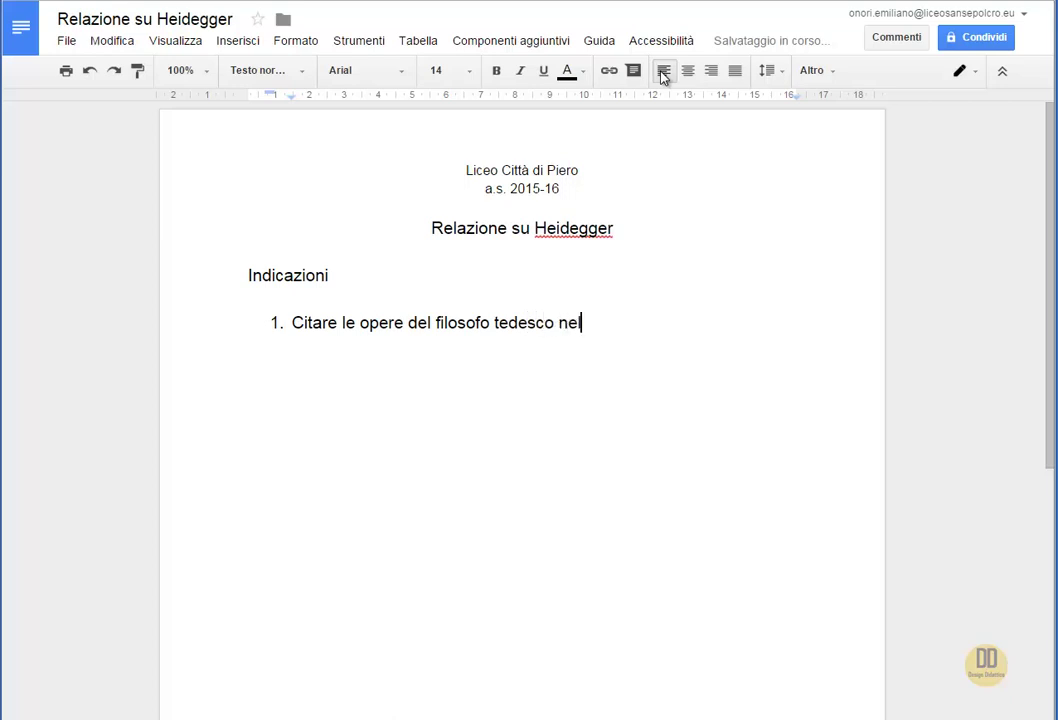
type("la relazione")
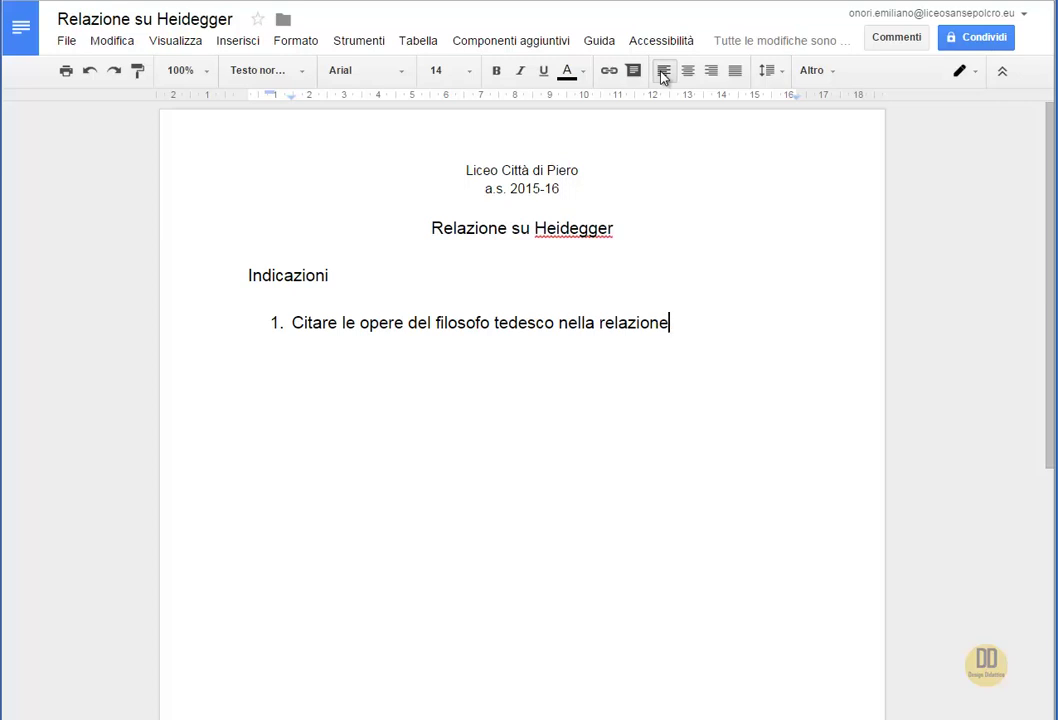
Step: Add the second list item "Citare le opere di Severino e Vattimo in relazione al tema" and end the numbered list
key("Return")
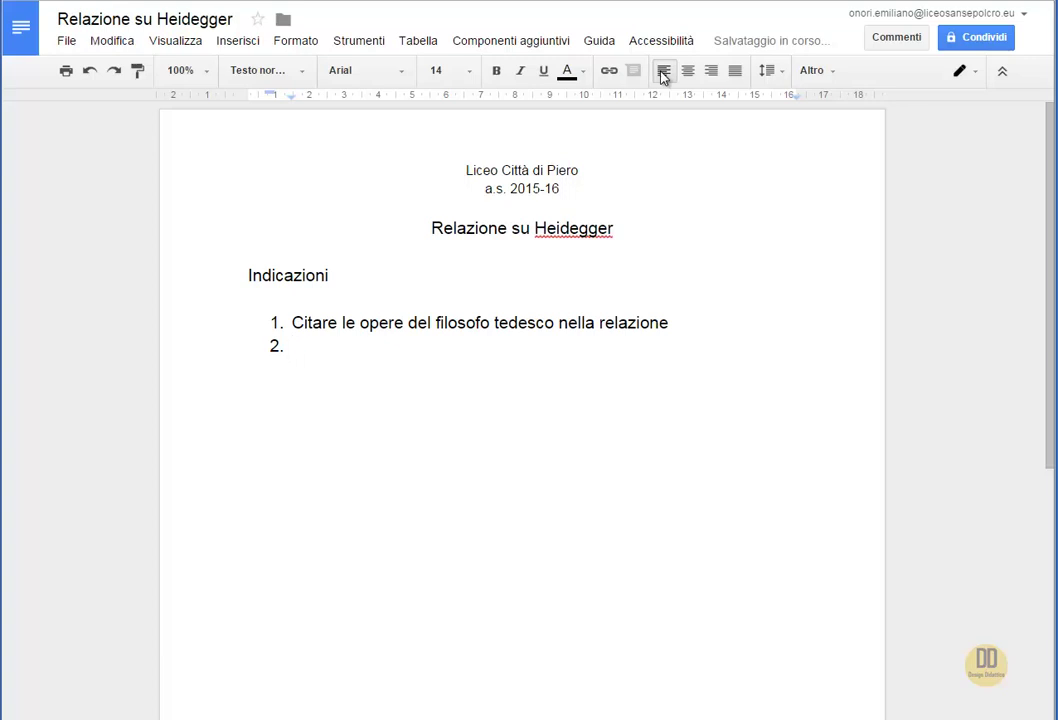
type("Citare le opere")
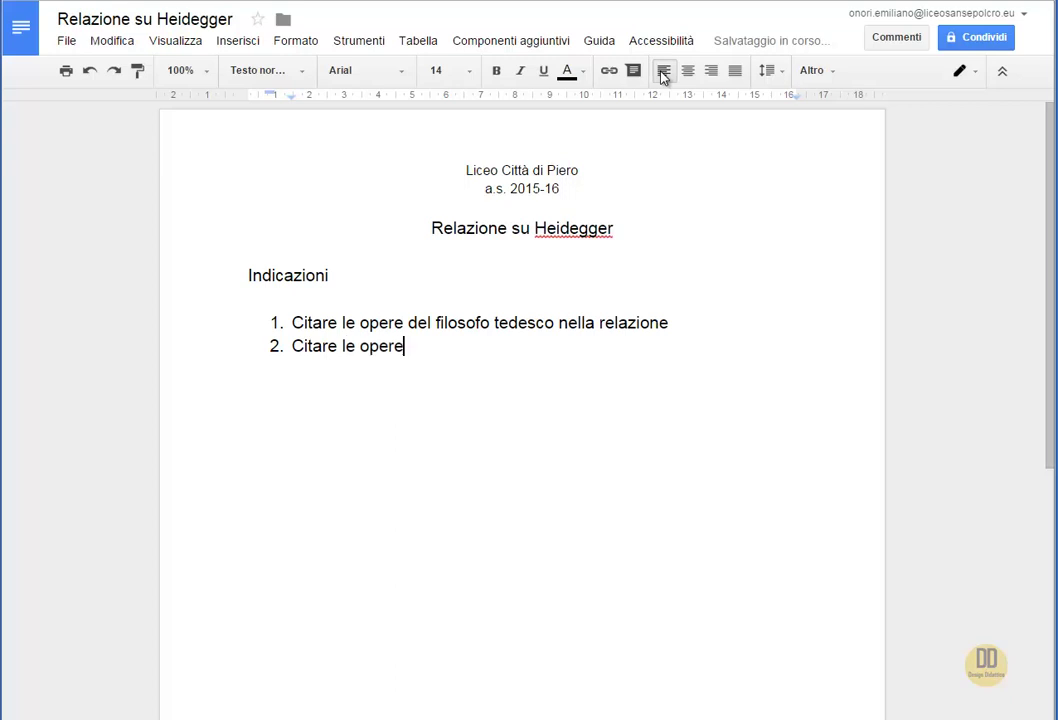
type(" di Severino e Vat")
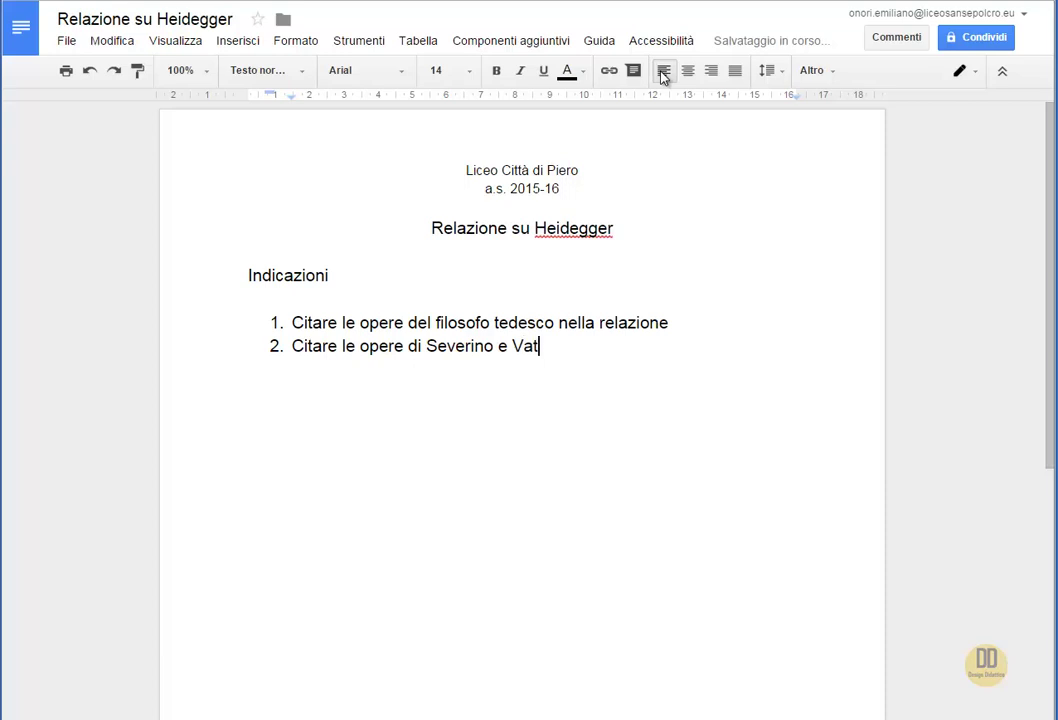
type("tinmo in relazione")
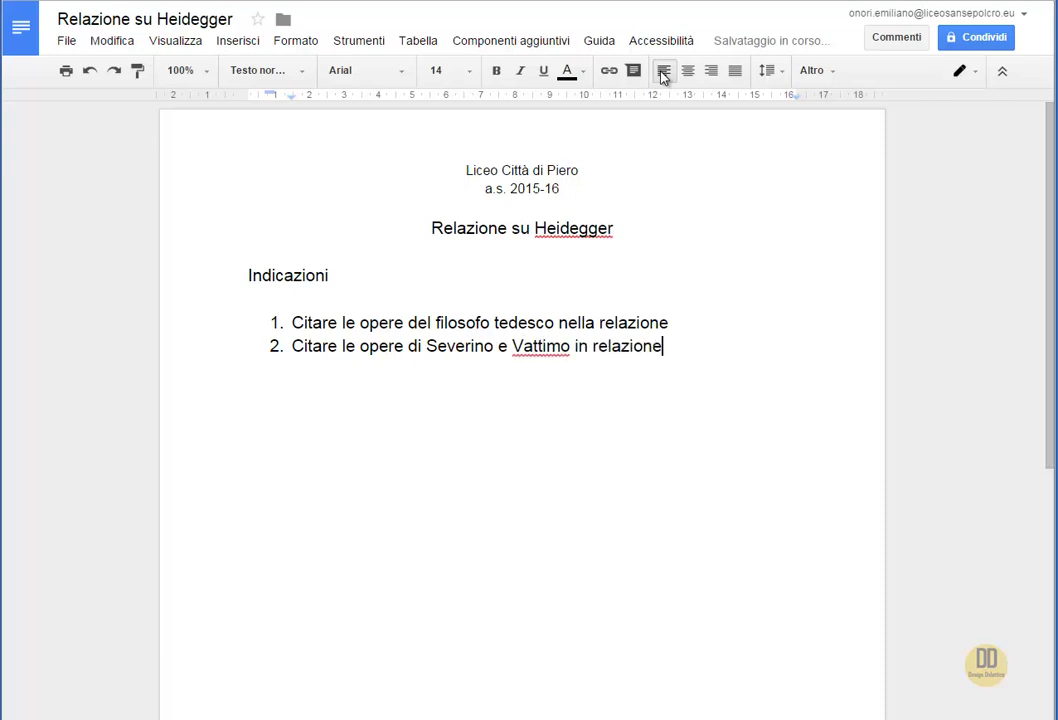
type(" al tema")
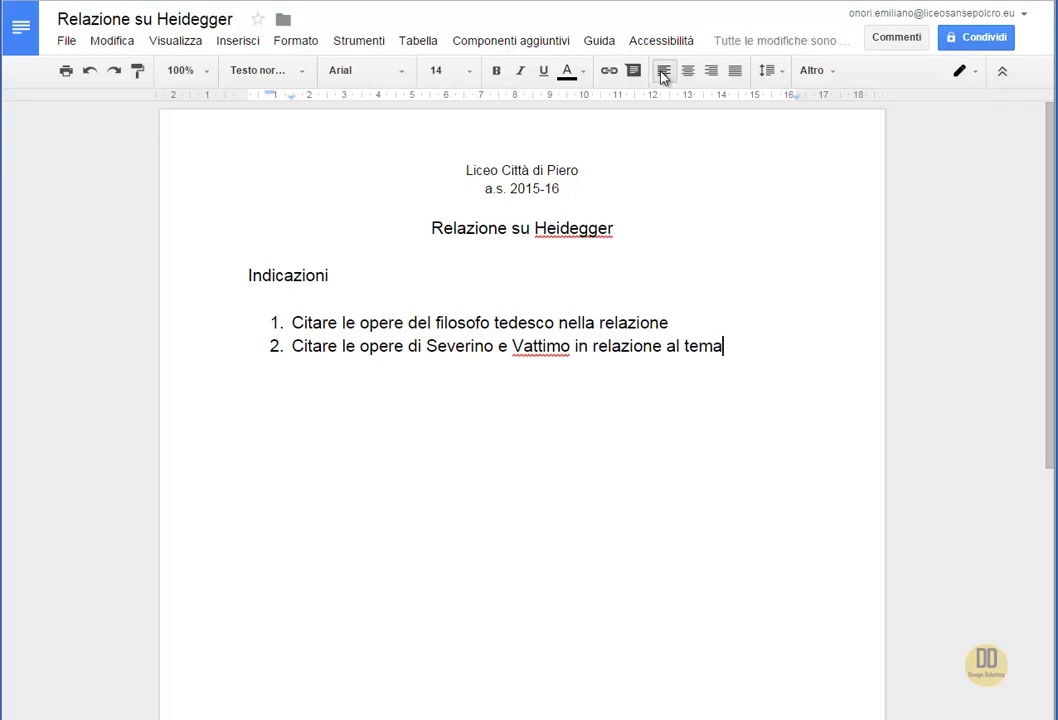
key("Return")
key("Return")
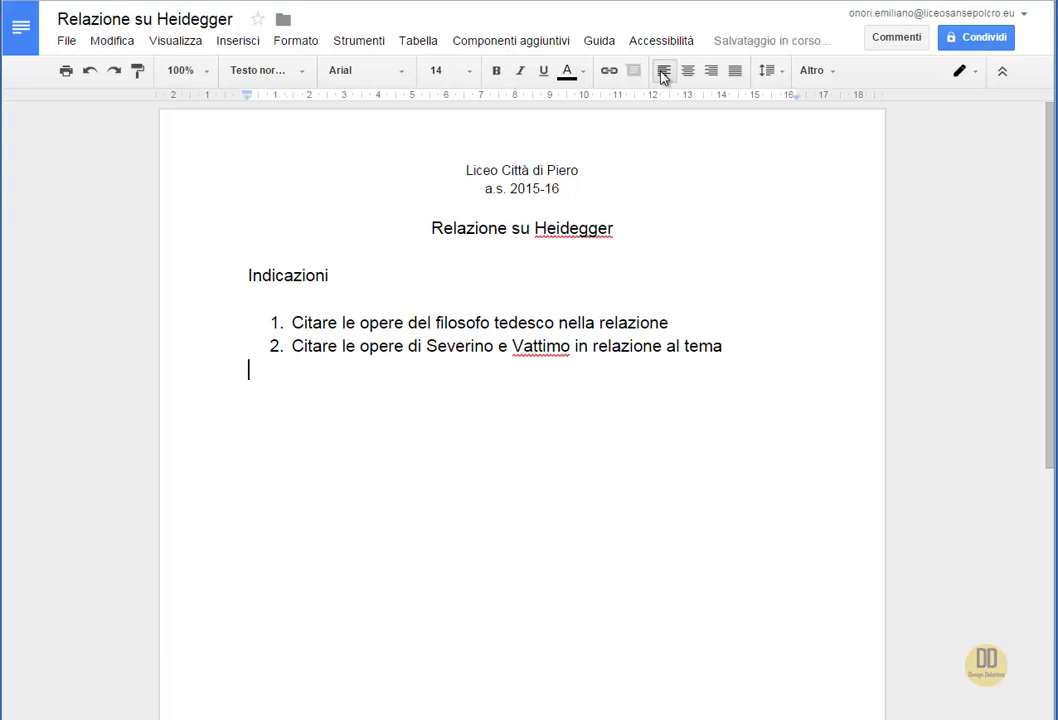
Step: Write the heading "Suggerimenti" below the list and the line "Seguire i video" under it, with blank lines between
key("Return")
type("Suggerimenti")
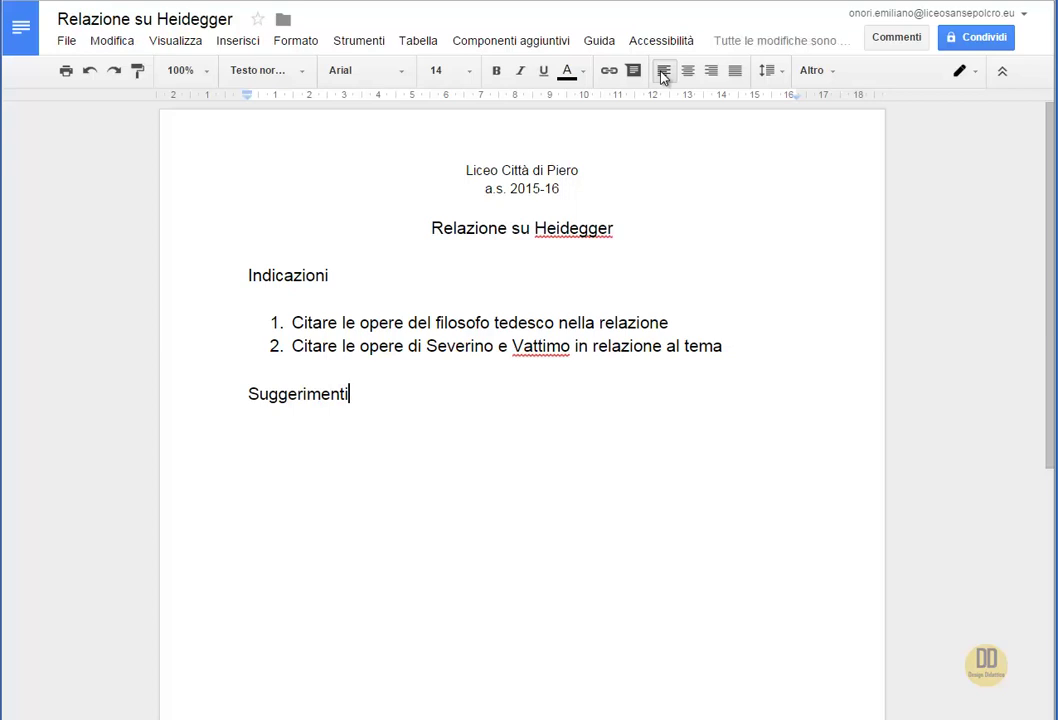
key("Return")
key("Return")
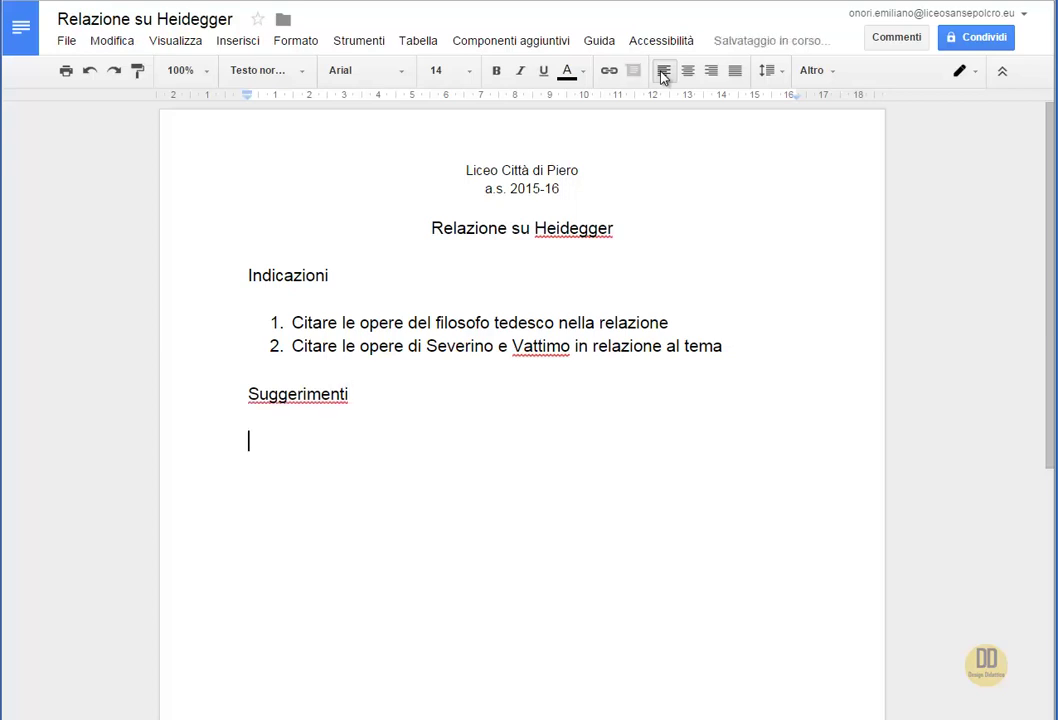
type("Seguire i ")
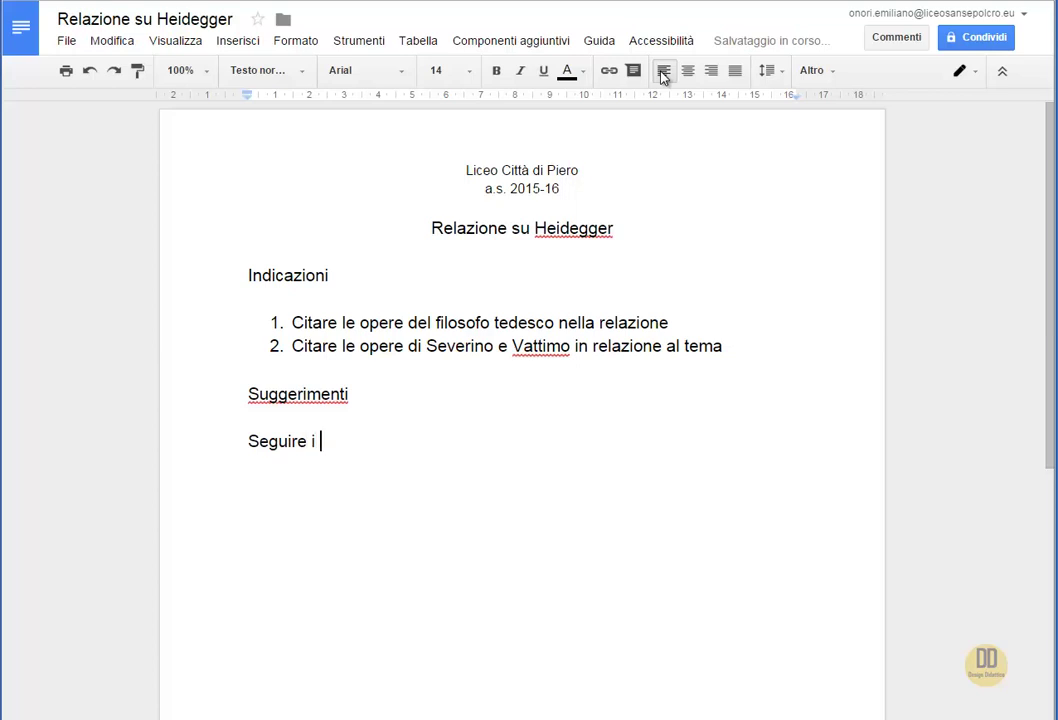
type("video")
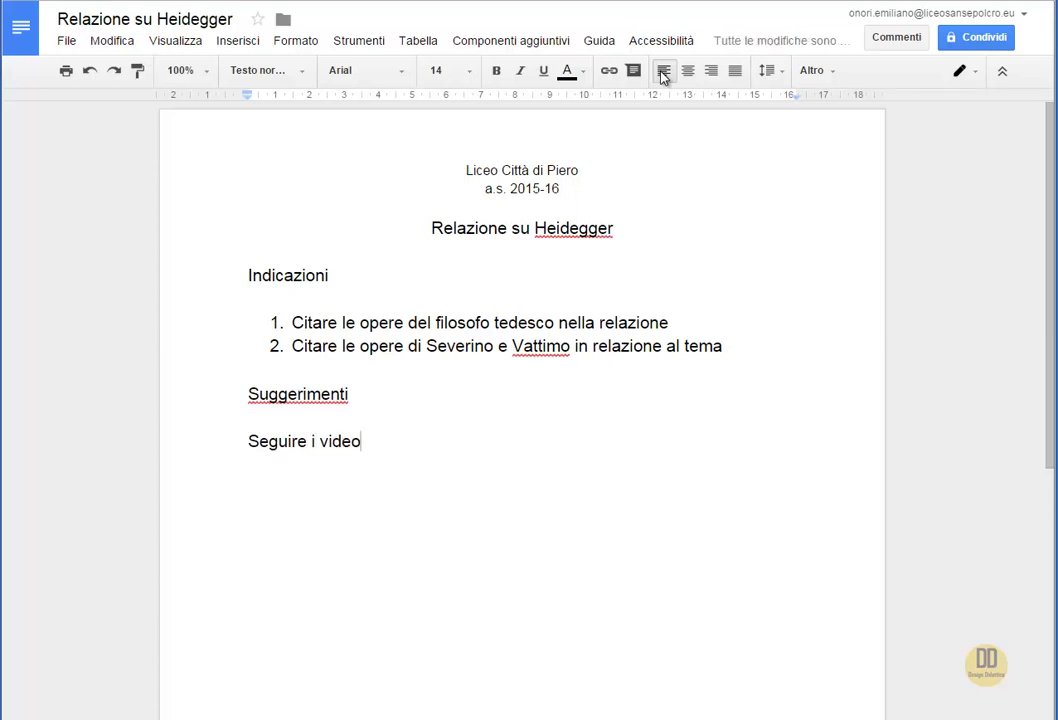
key("Return")
key("Return")
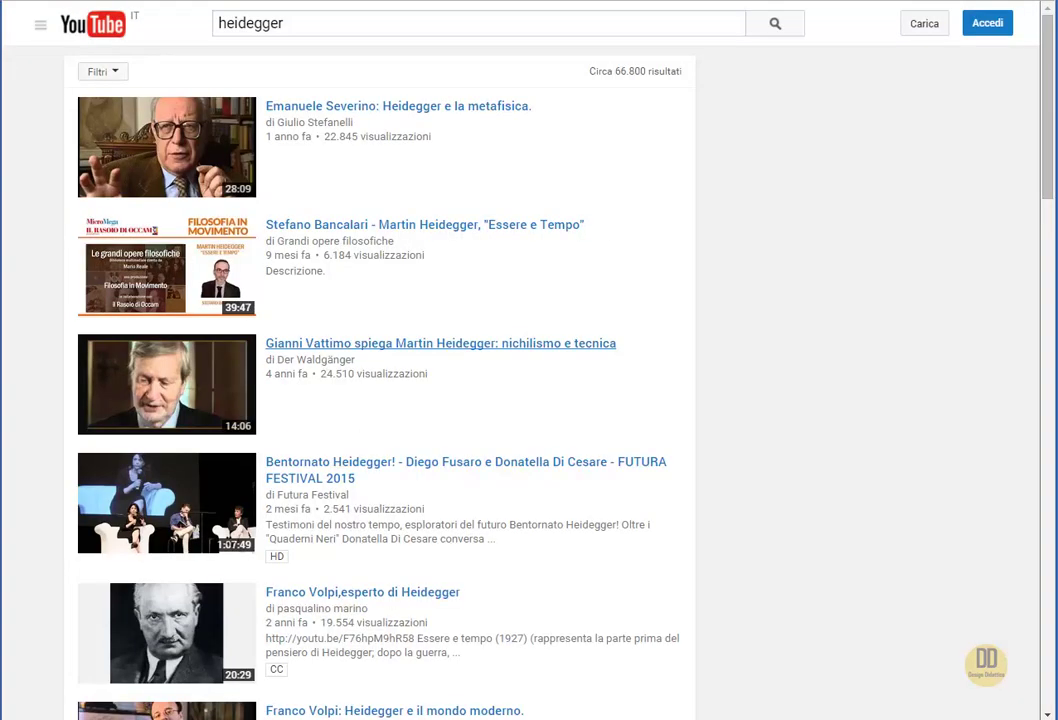
Step: Preview the YouTube video "Emanuele Severino: Heidegger e la metafisica." with the sound muted, skipping to about 5:31, and pause it
left_click(400, 105)
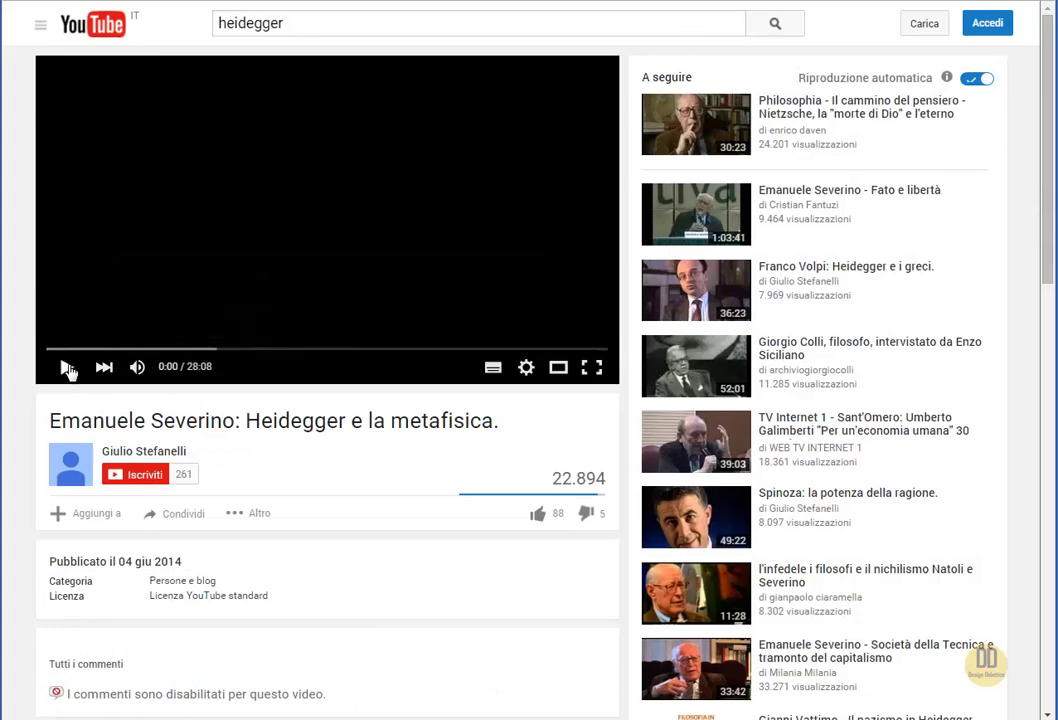
left_click(68, 368)
left_click(140, 368)
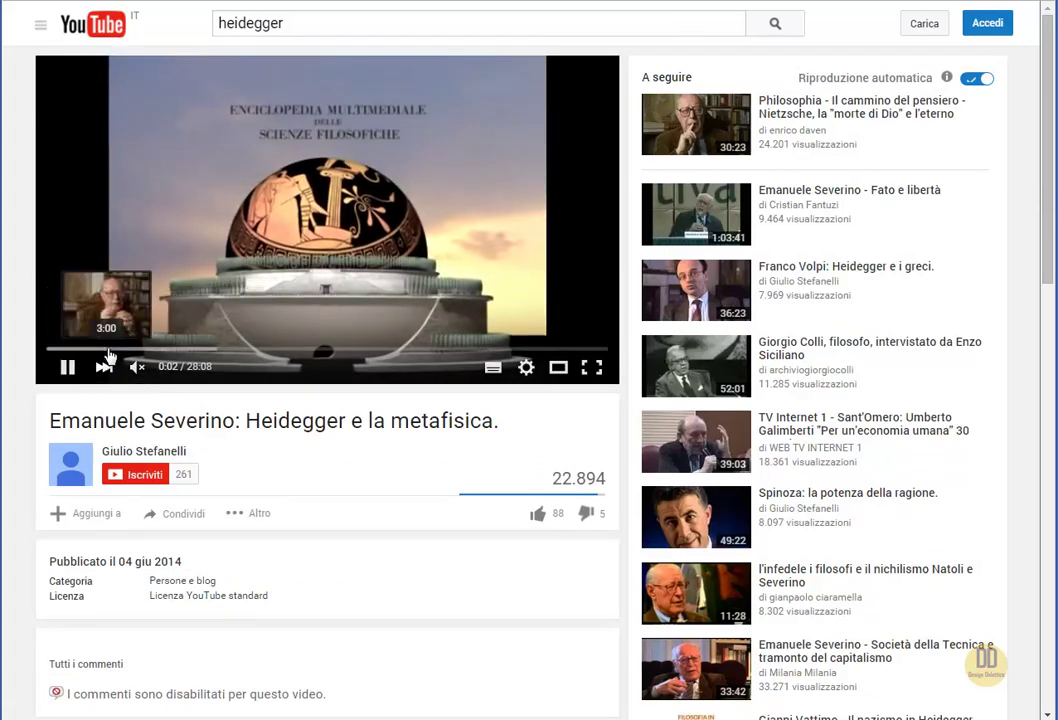
left_click_drag(100, 349, 157, 352)
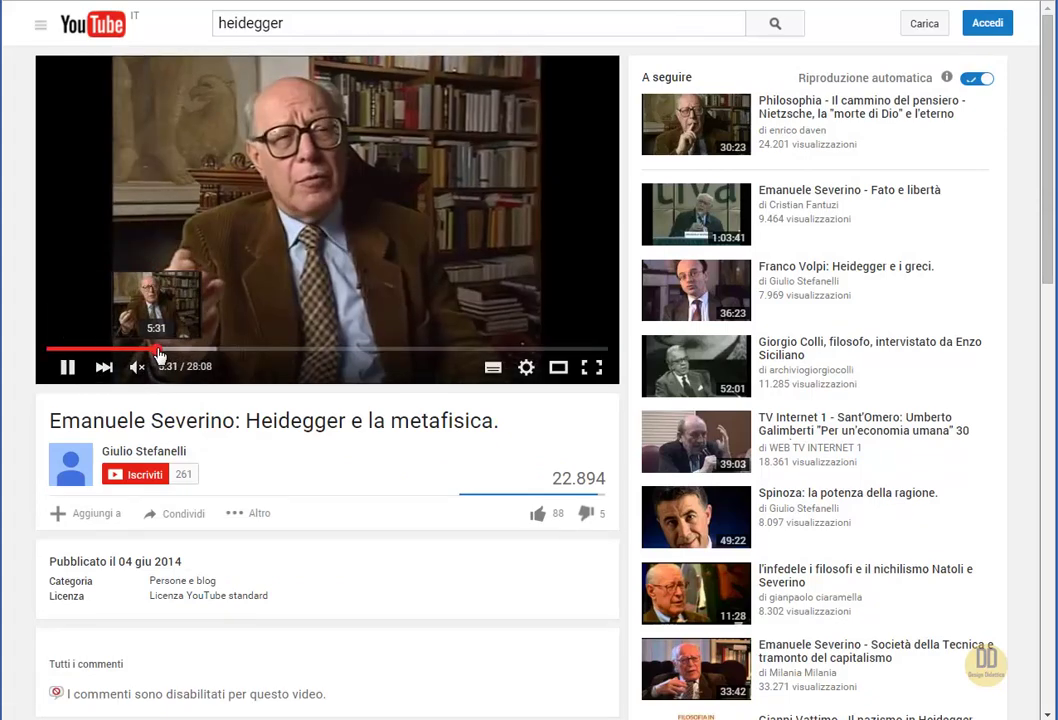
left_click(68, 367)
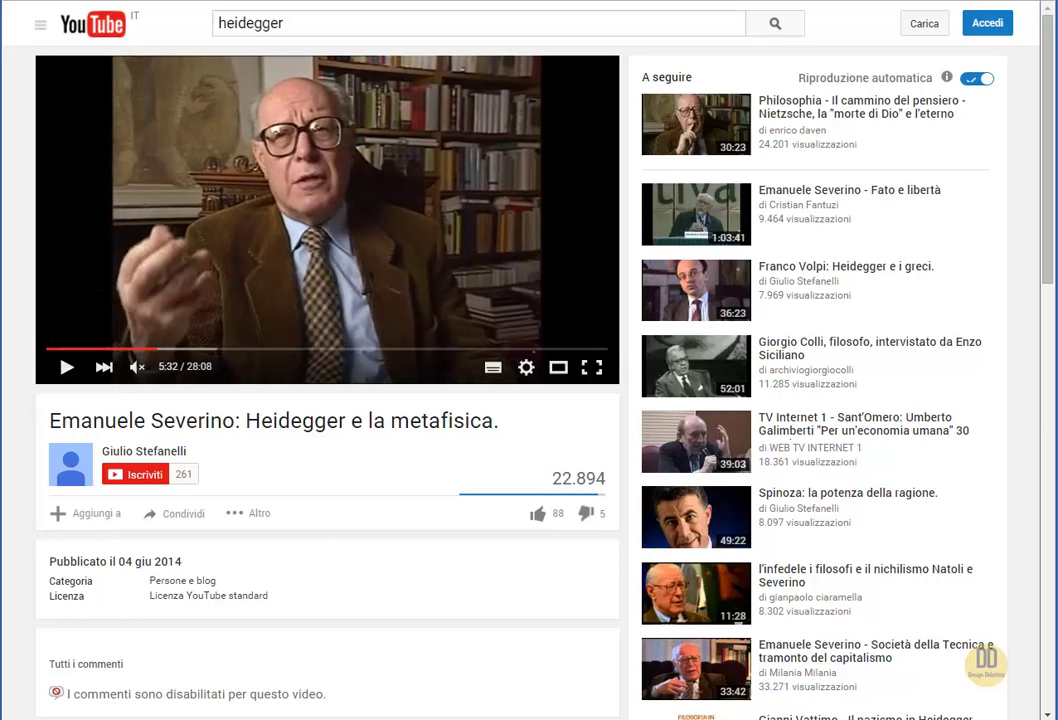
Step: Copy the Severino video's web address and paste it under "Seguire i video" in the Google Docs report as a link
right_click(228, 22)
left_click(331, 26)
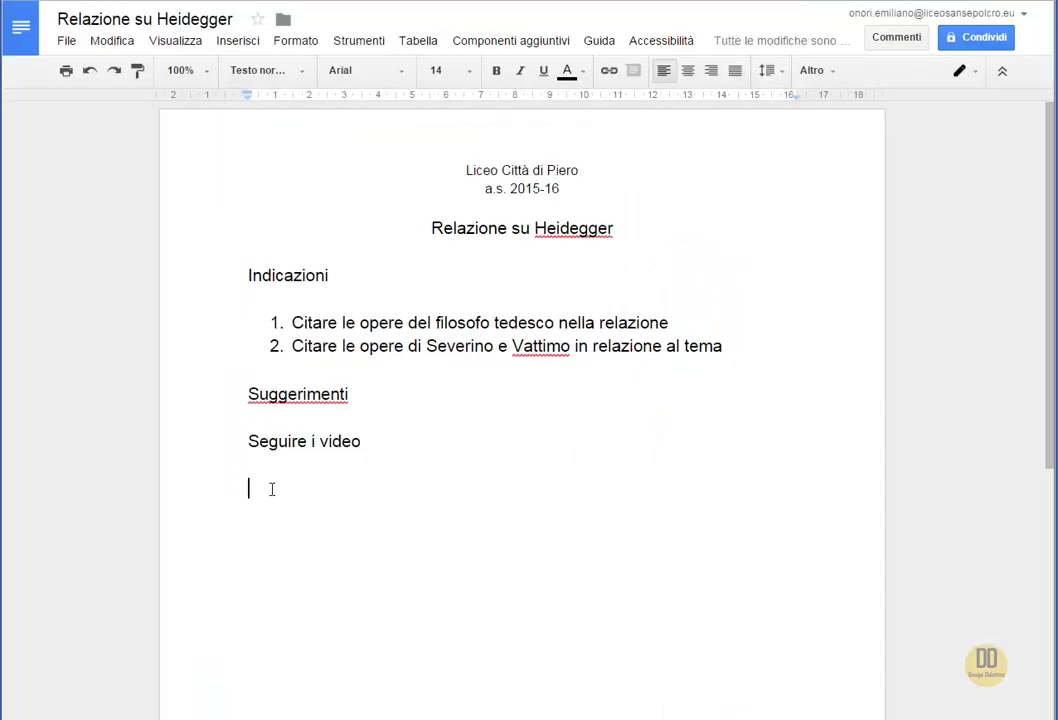
right_click(271, 489)
left_click(331, 313)
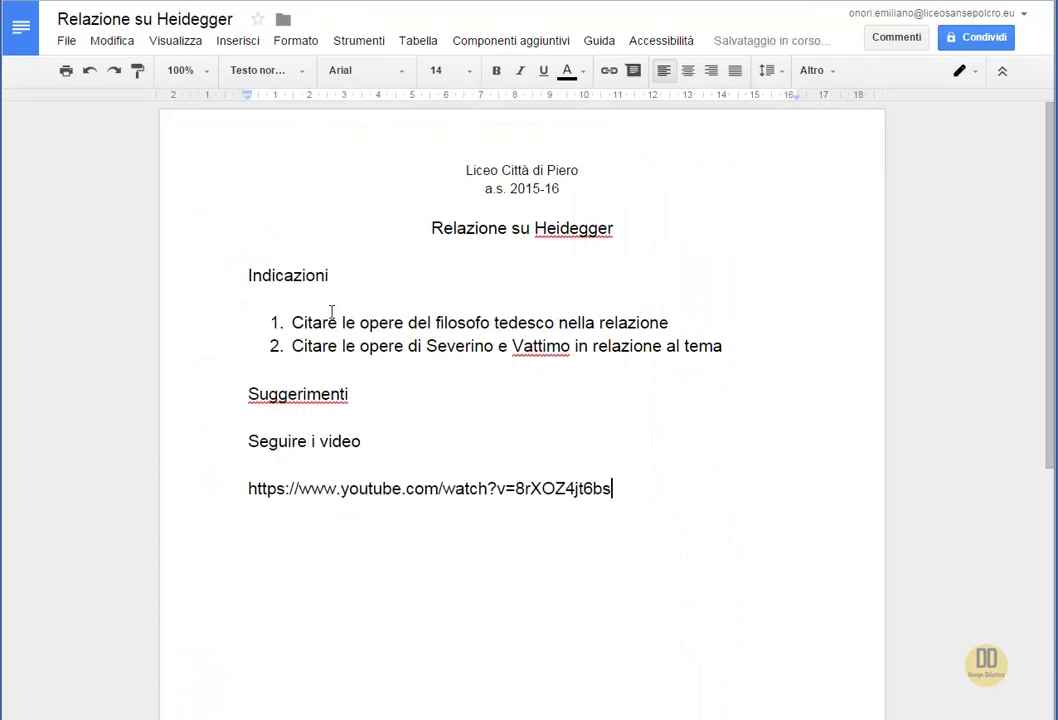
key("Return")
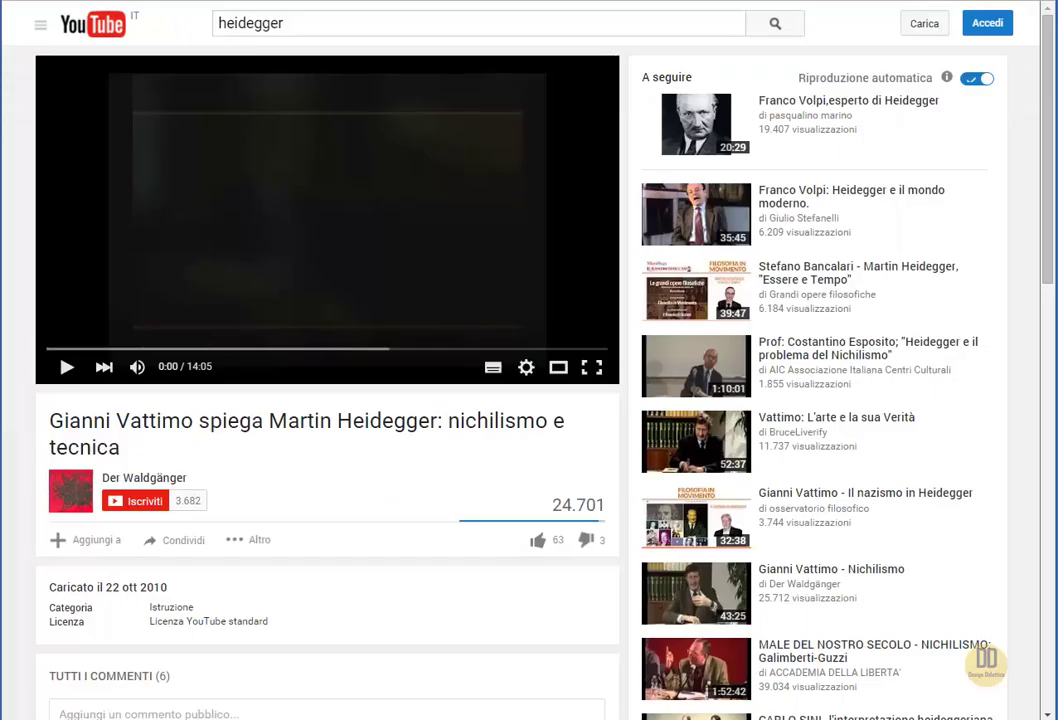
Step: Preview the YouTube video "Gianni Vattimo spiega Martin Heidegger: nichilismo e tecnica" with the sound muted, skipping ahead to about 1:54, and pause it
left_click(66, 366)
left_click(137, 368)
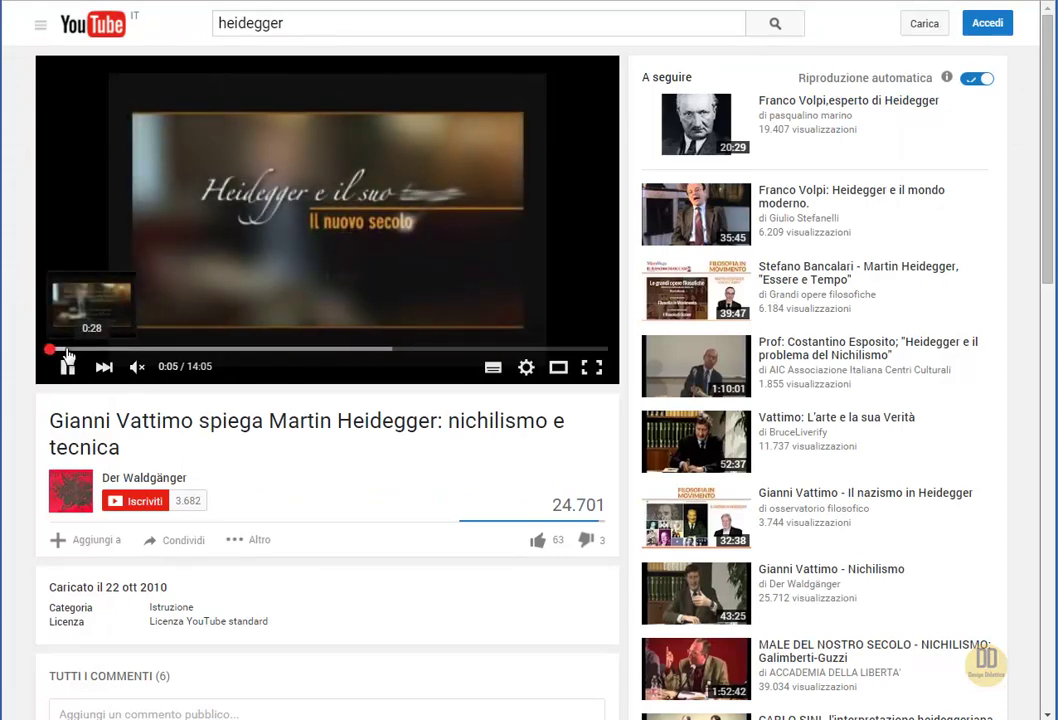
left_click(72, 350)
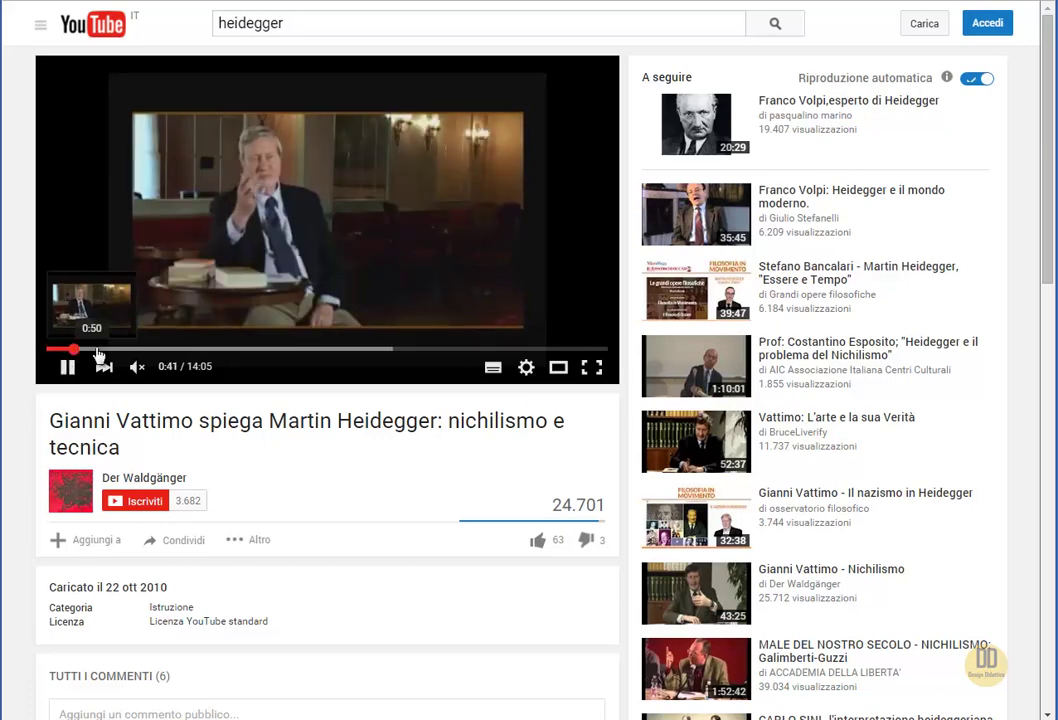
left_click(116, 350)
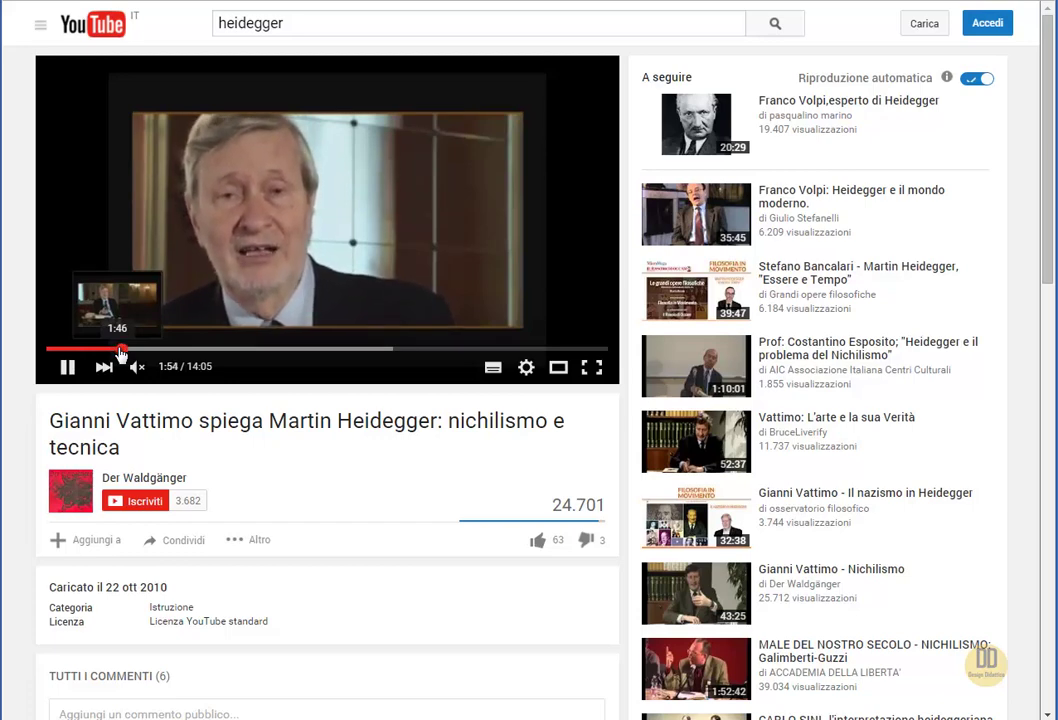
left_click(67, 367)
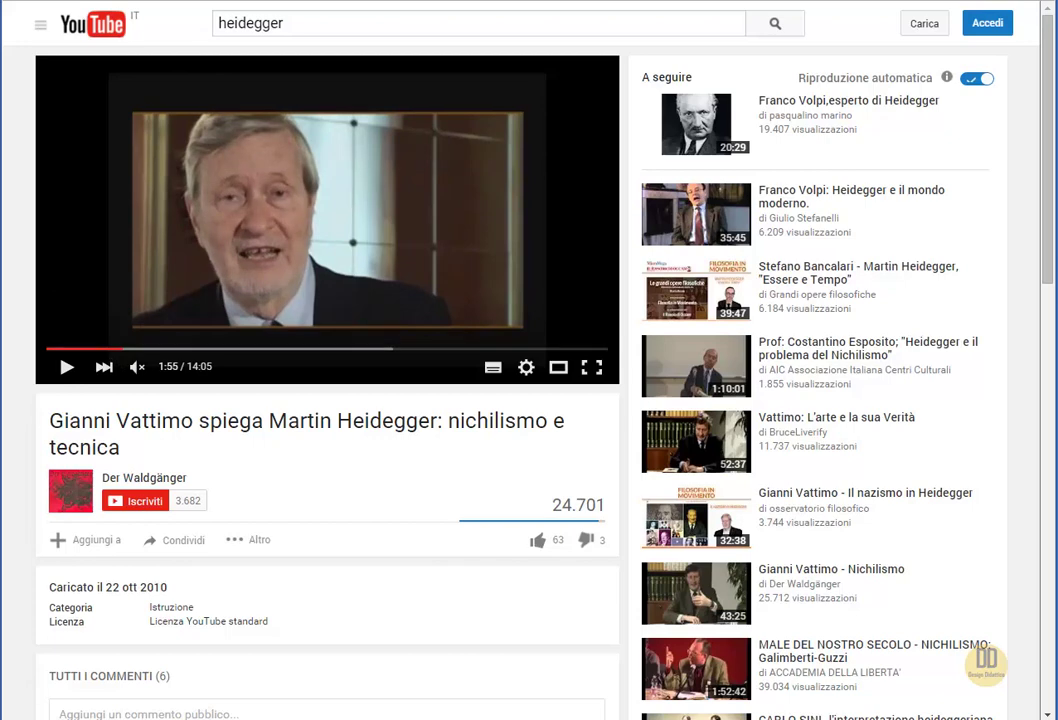
Step: Copy the Vattimo video's web address and paste it below the first video link in the Google Docs report
right_click(201, 2)
left_click(245, 28)
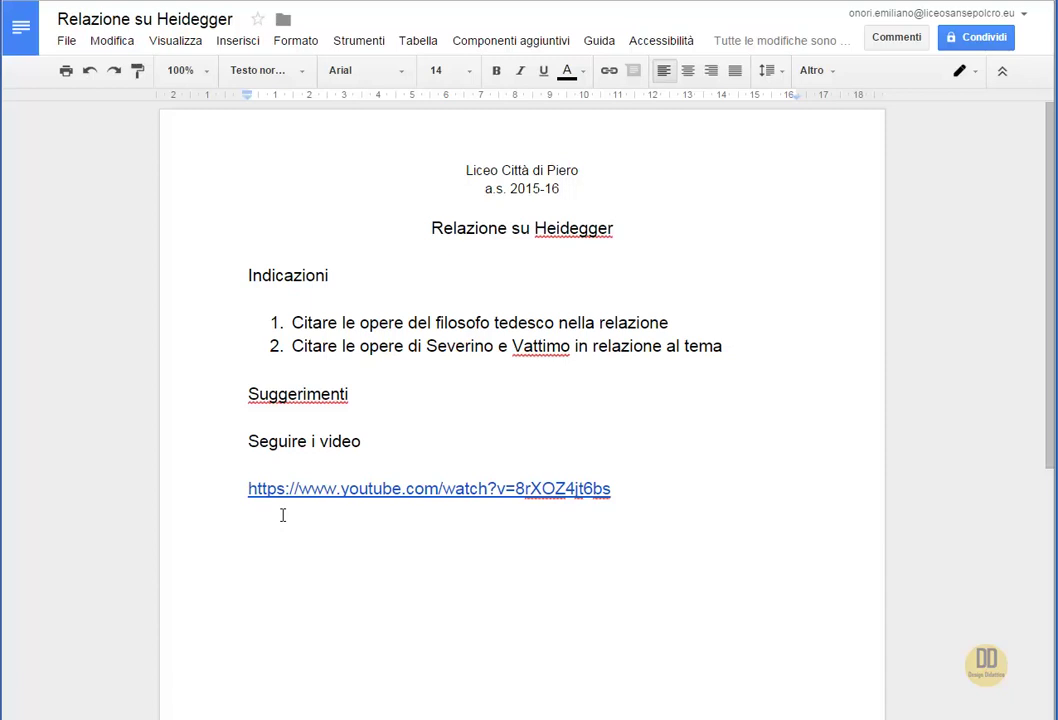
right_click(281, 510)
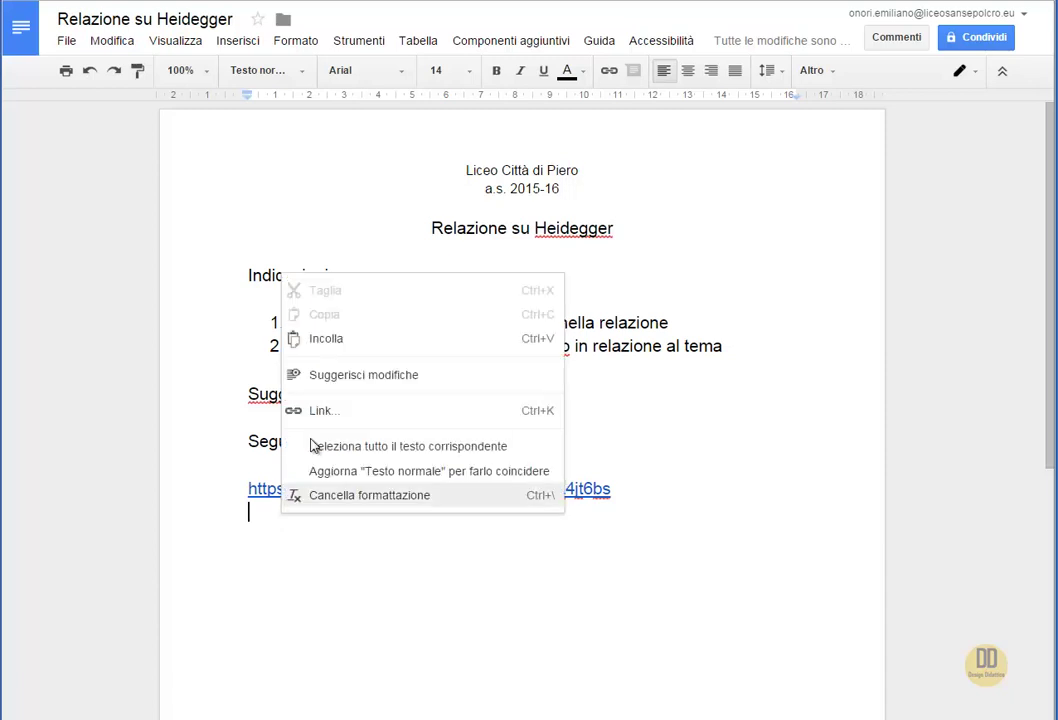
left_click(326, 338)
Step: Add the heading "Svolgimento" below the two video links in the report and centre it
key("Return")
key("Return")
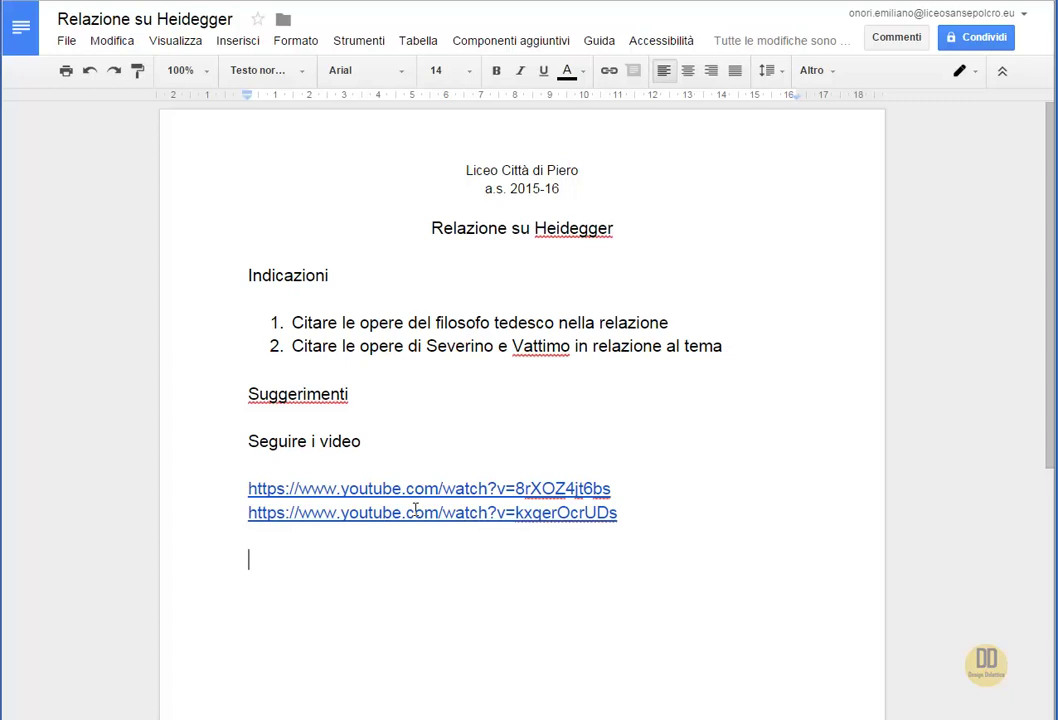
type("Svo")
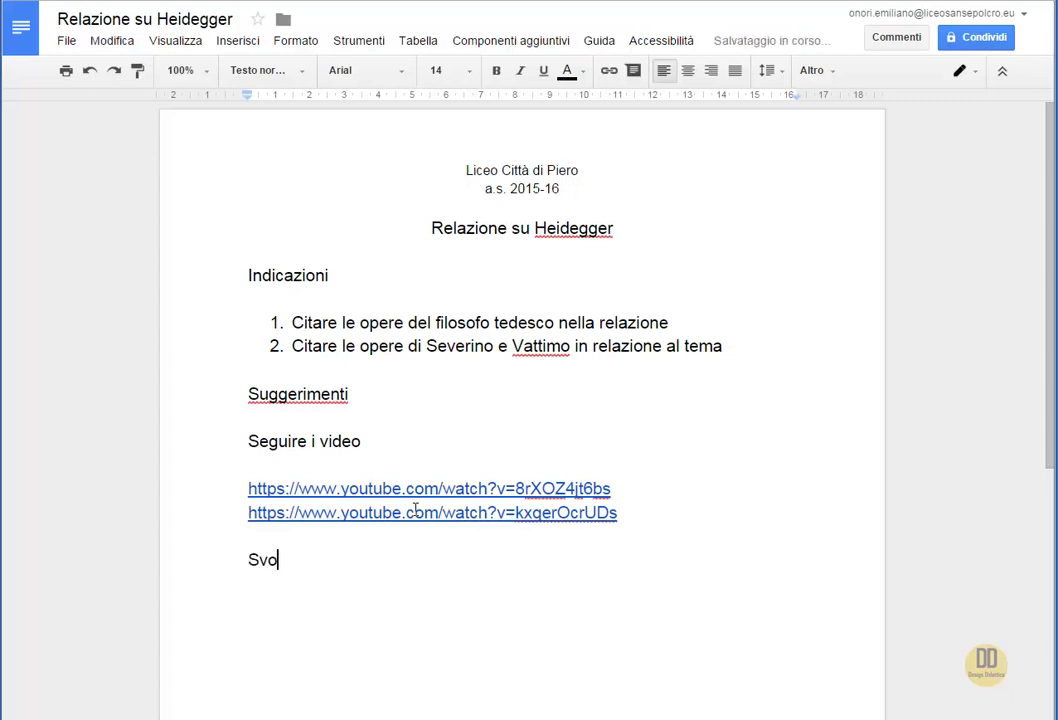
type("lgimento")
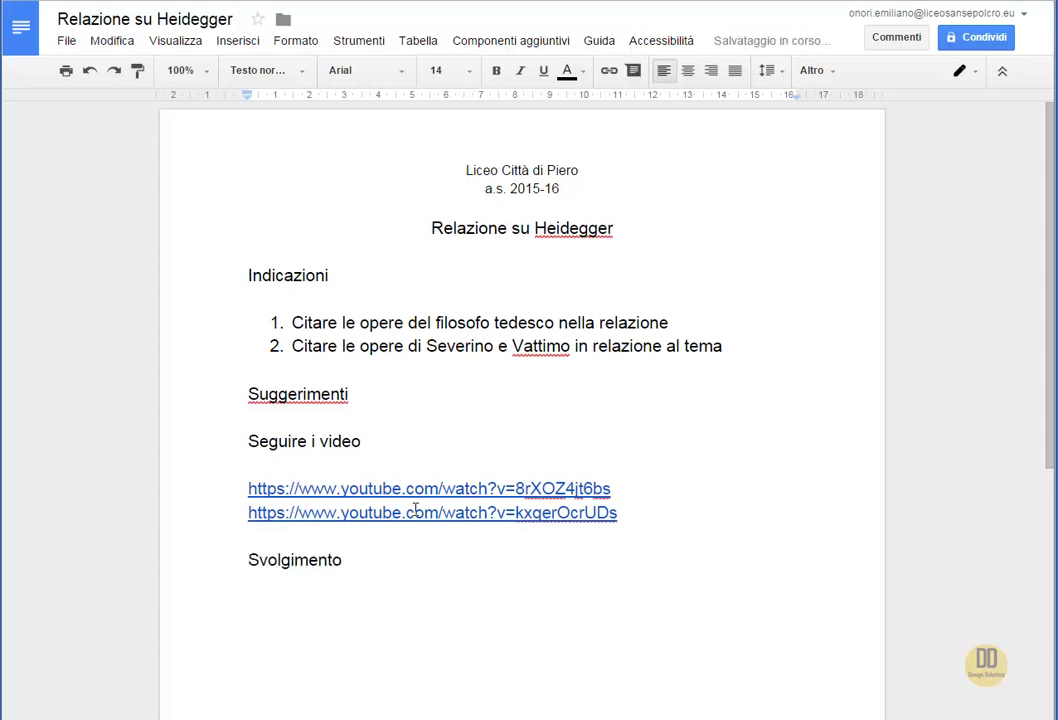
key("Return")
left_click_drag(343, 562, 219, 553)
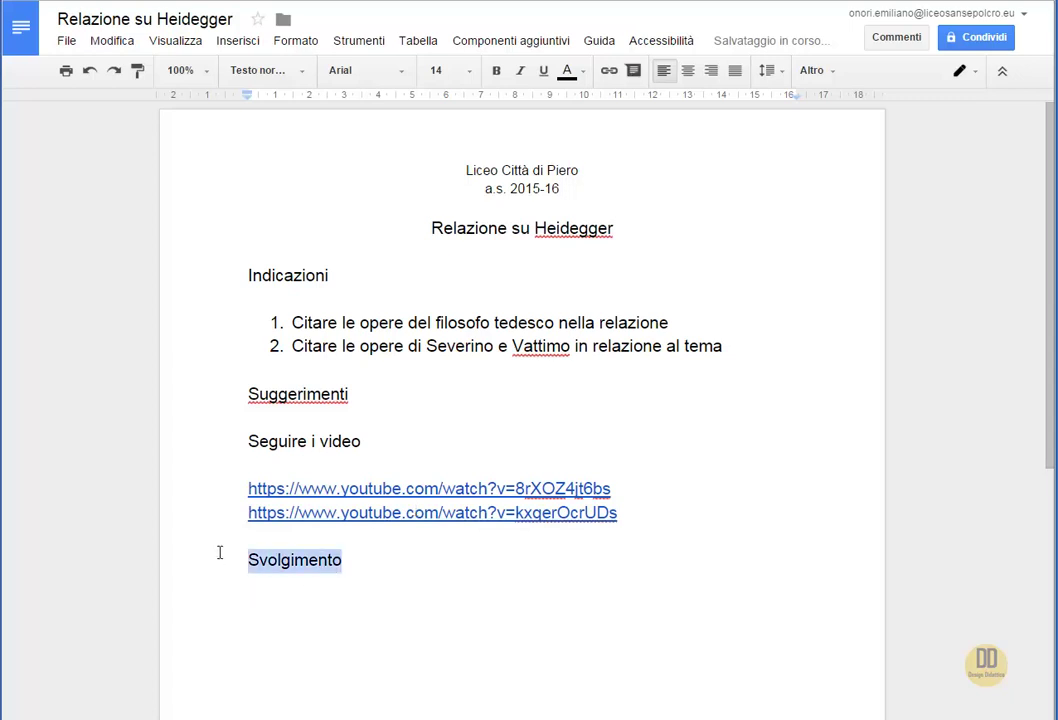
left_click(688, 70)
left_click(690, 500)
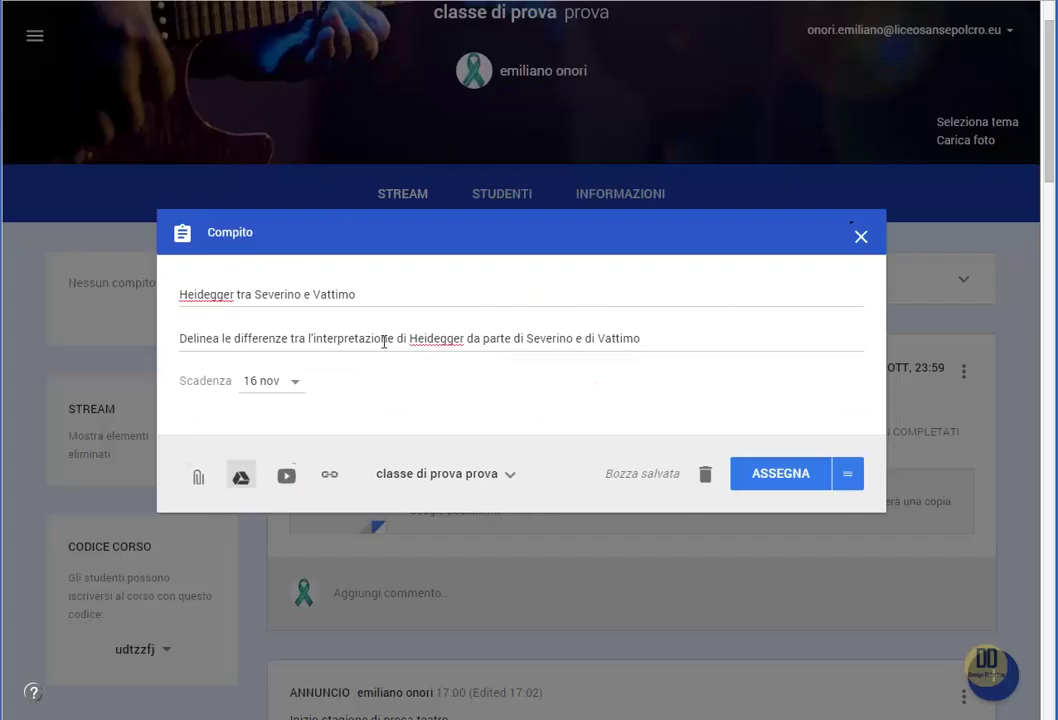
Step: In the Google Classroom assignment, attach the "Relazione su Heidegger" document from Google Drive
left_click(241, 481)
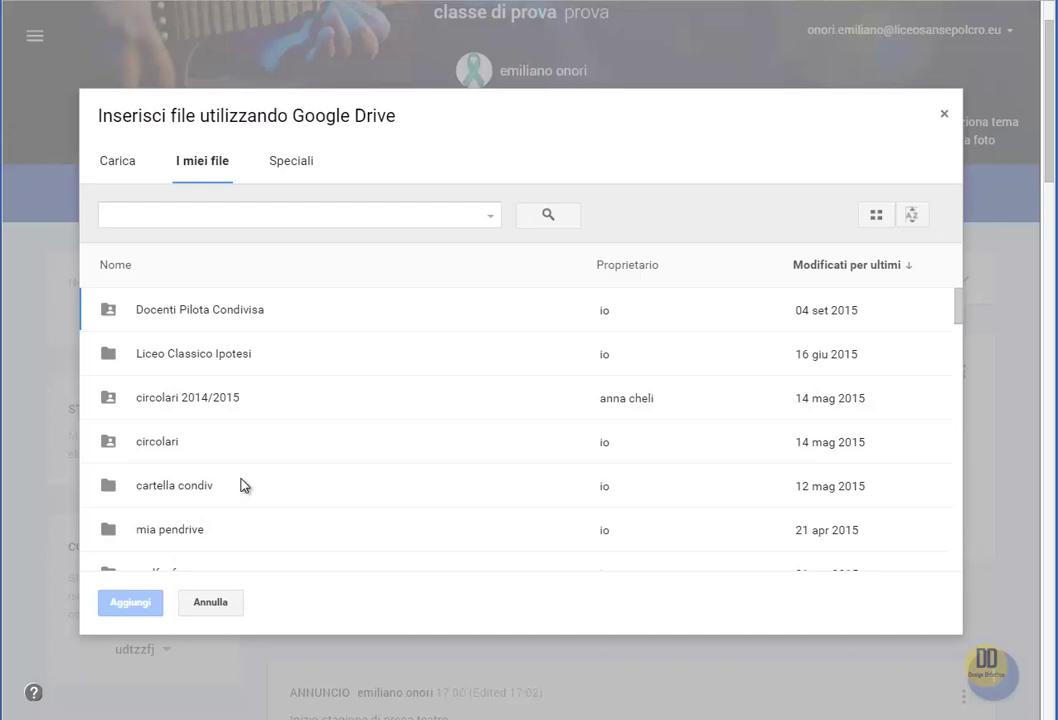
scroll(325, 412, "down", 1)
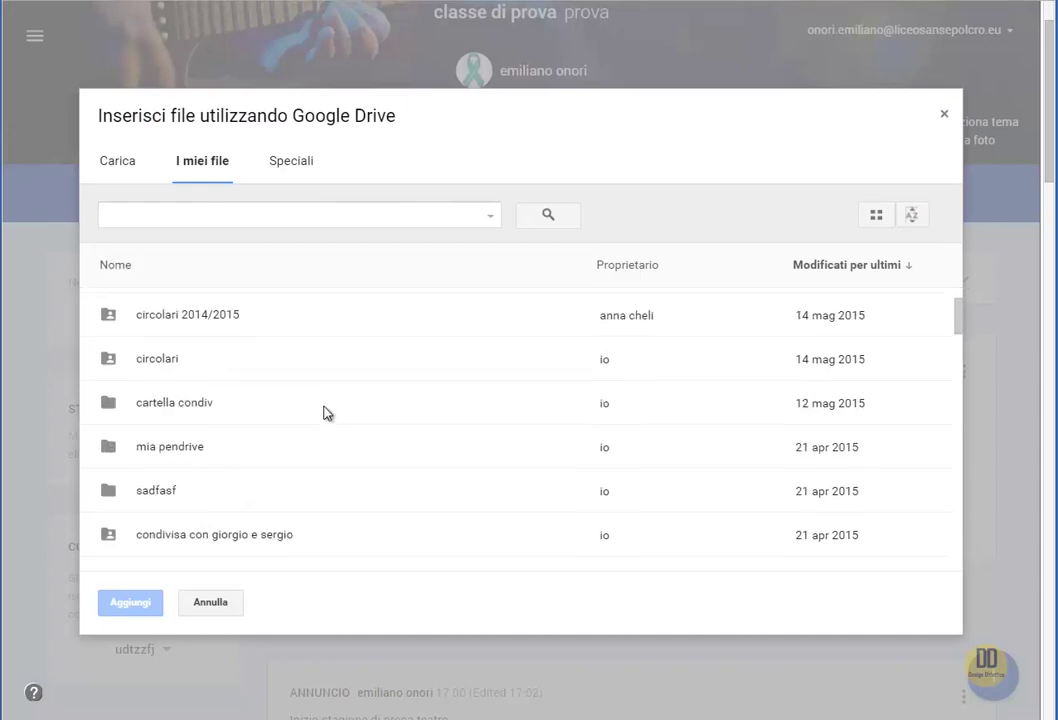
scroll(325, 412, "down", 1)
scroll(325, 412, "down", 1)
left_click(231, 213)
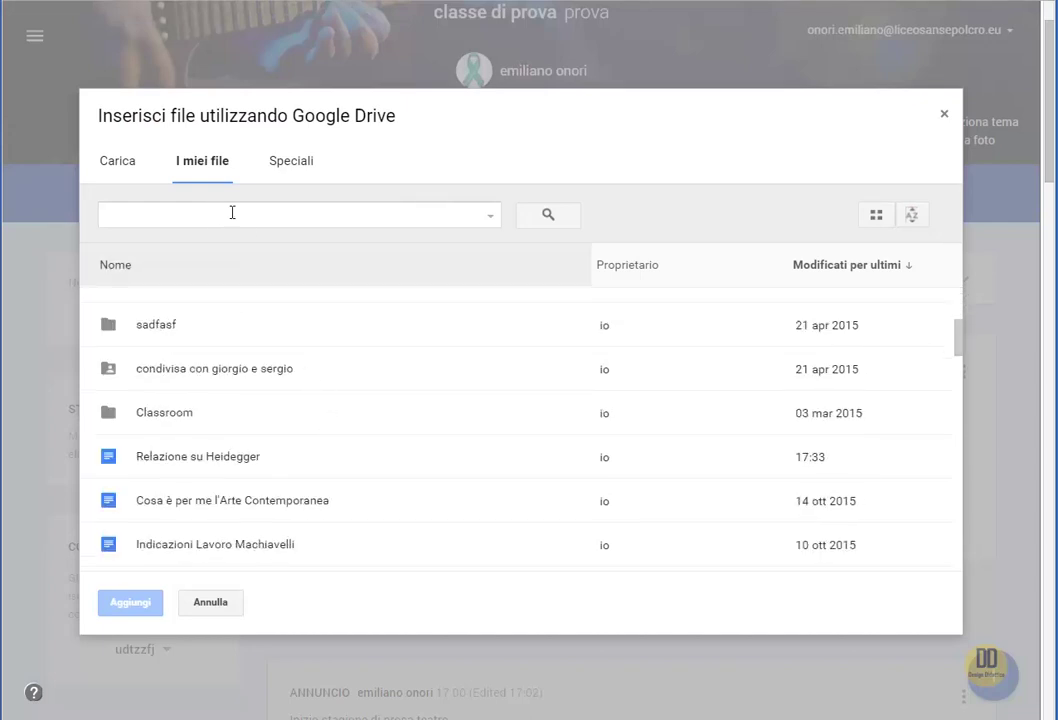
left_click(242, 462)
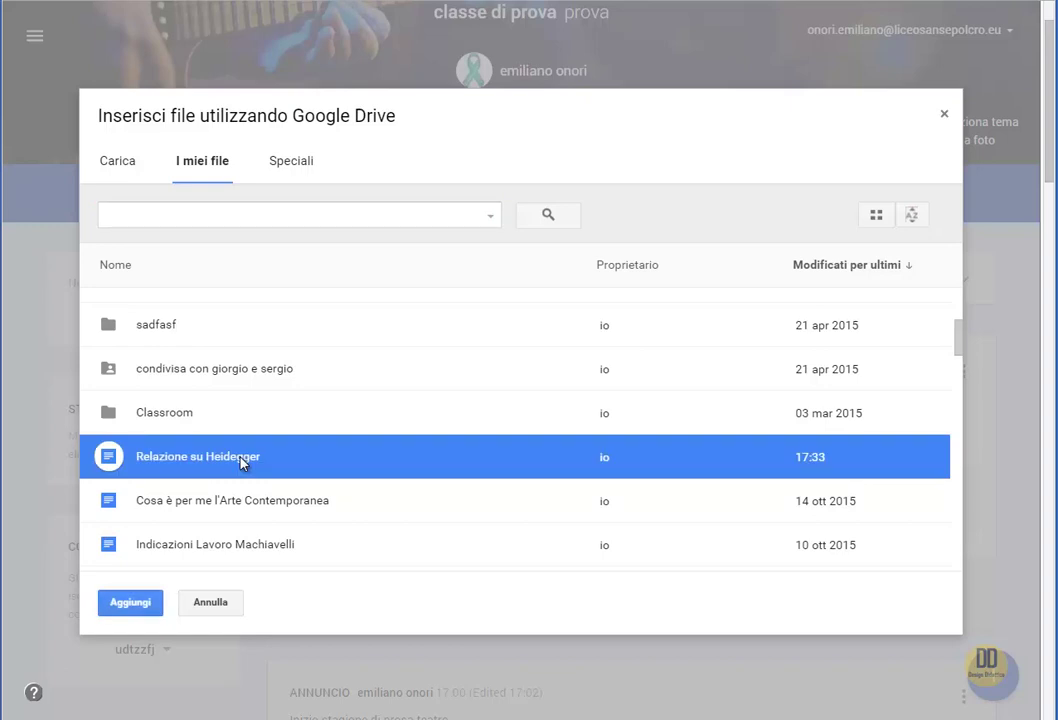
left_click(146, 605)
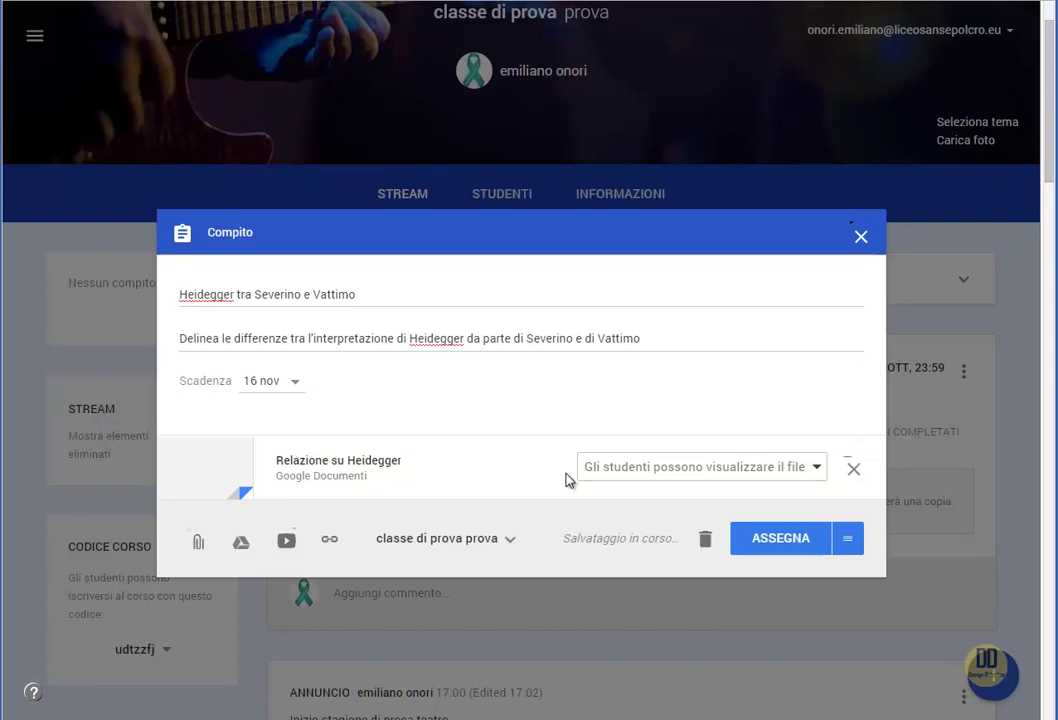
Step: Set the attached report's student access to "Crea una copia per ogni studente"
left_click(340, 462)
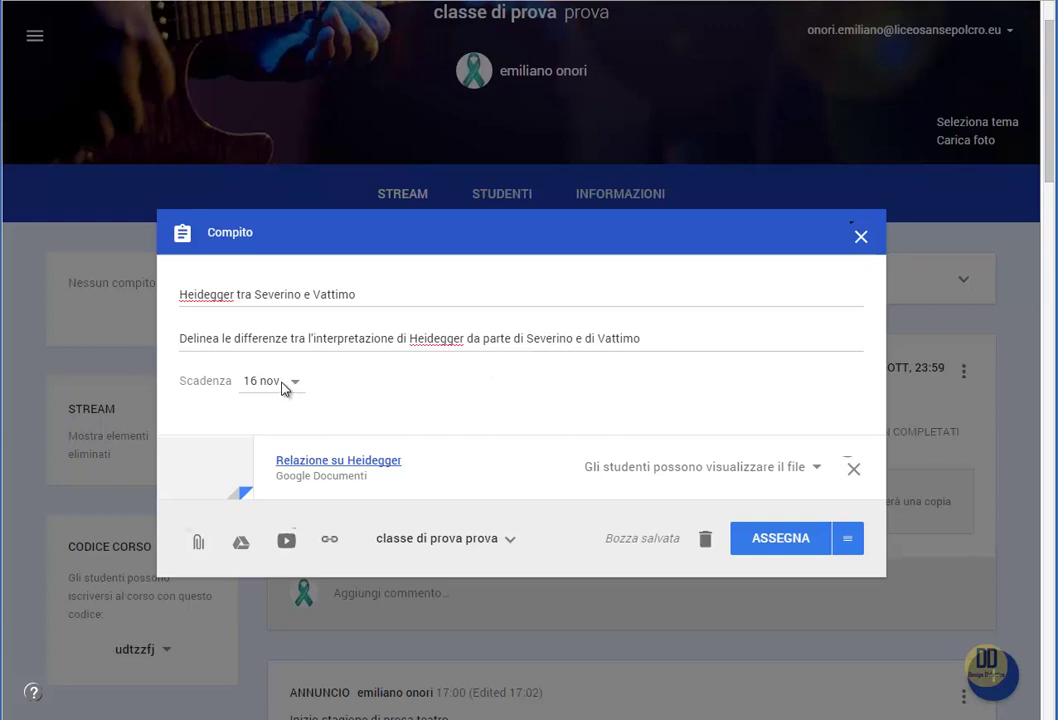
left_click(817, 472)
left_click(738, 573)
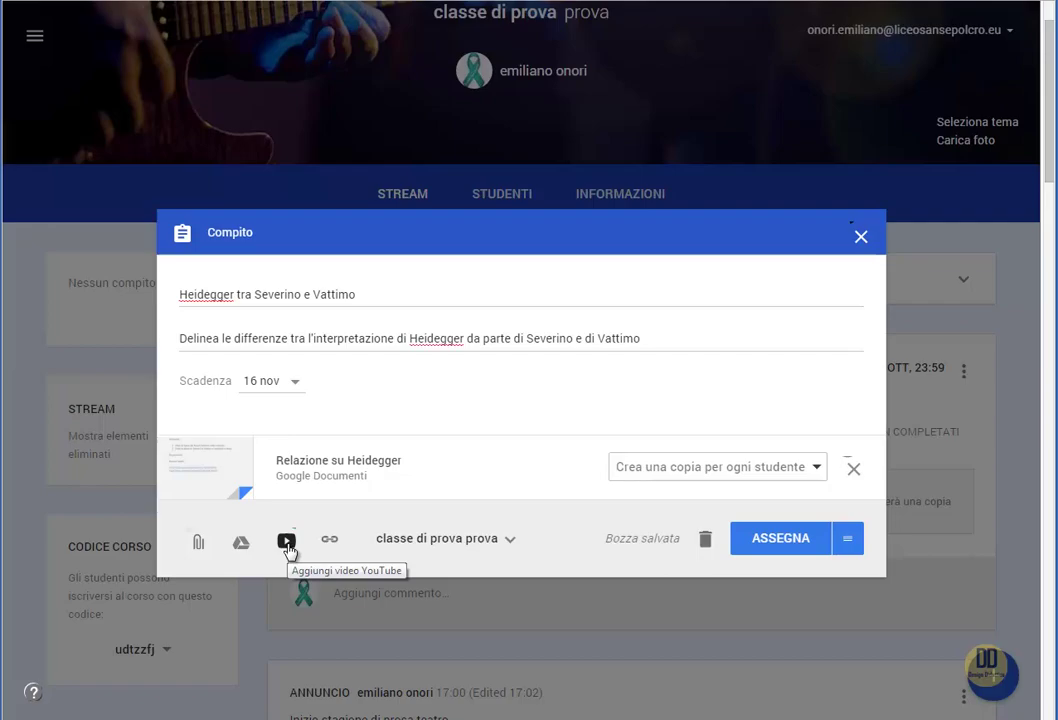
Step: Attach the YouTube video "Emanuele Severino: Heidegger e la metafisica." to the assignment using its copied web address
left_click(287, 545)
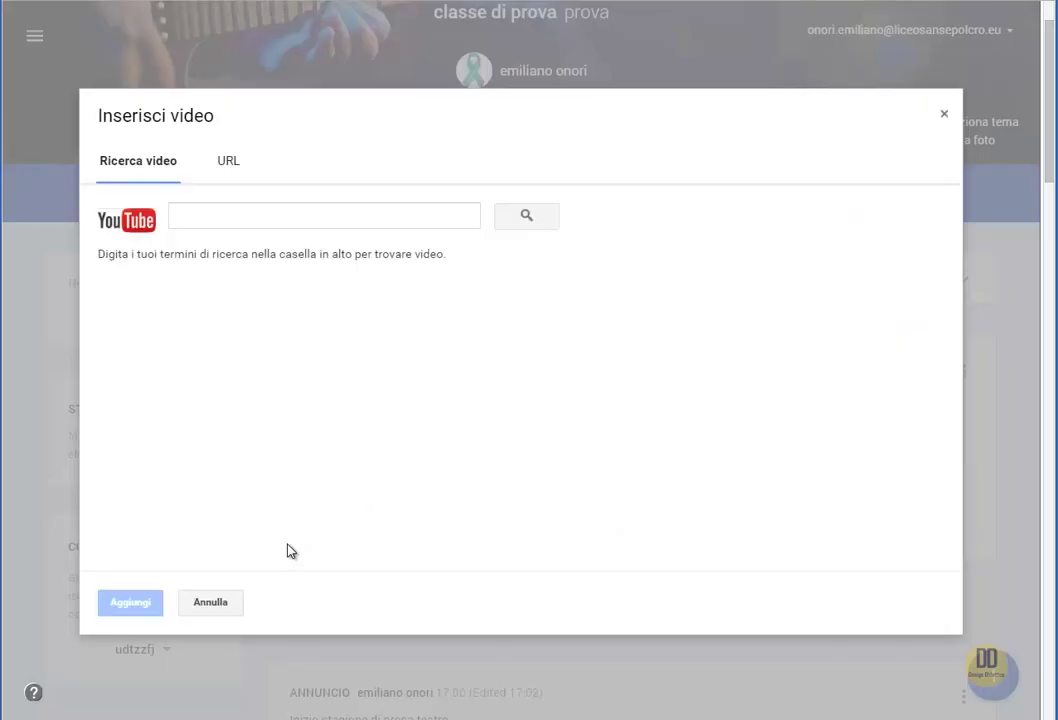
left_click(229, 162)
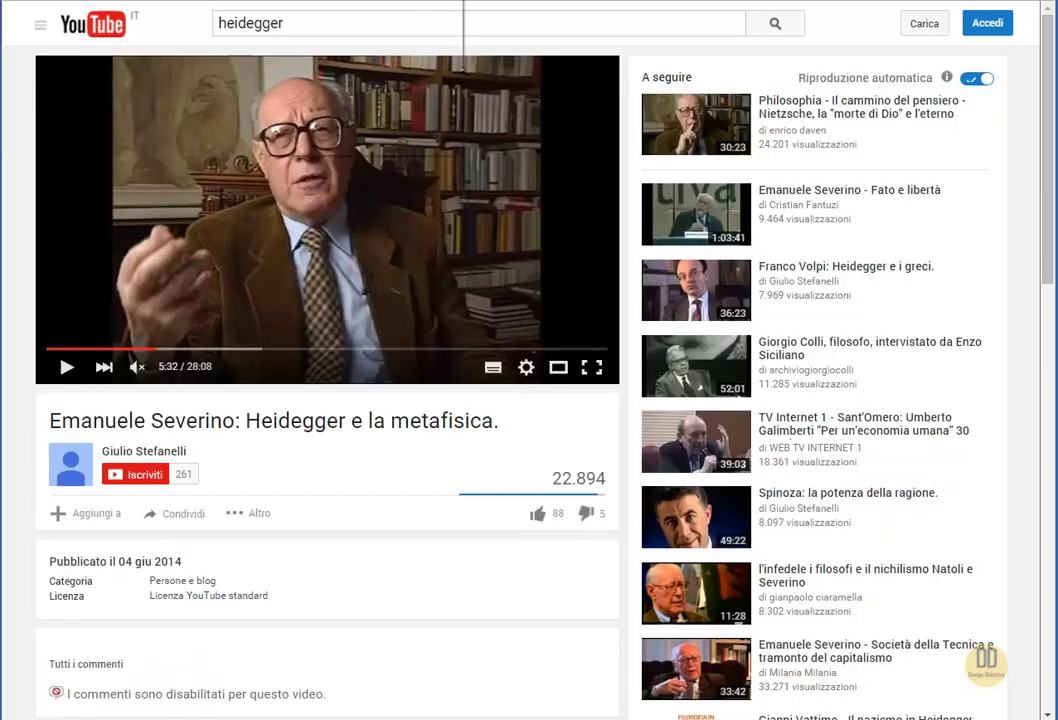
right_click(263, 0)
left_click(297, 27)
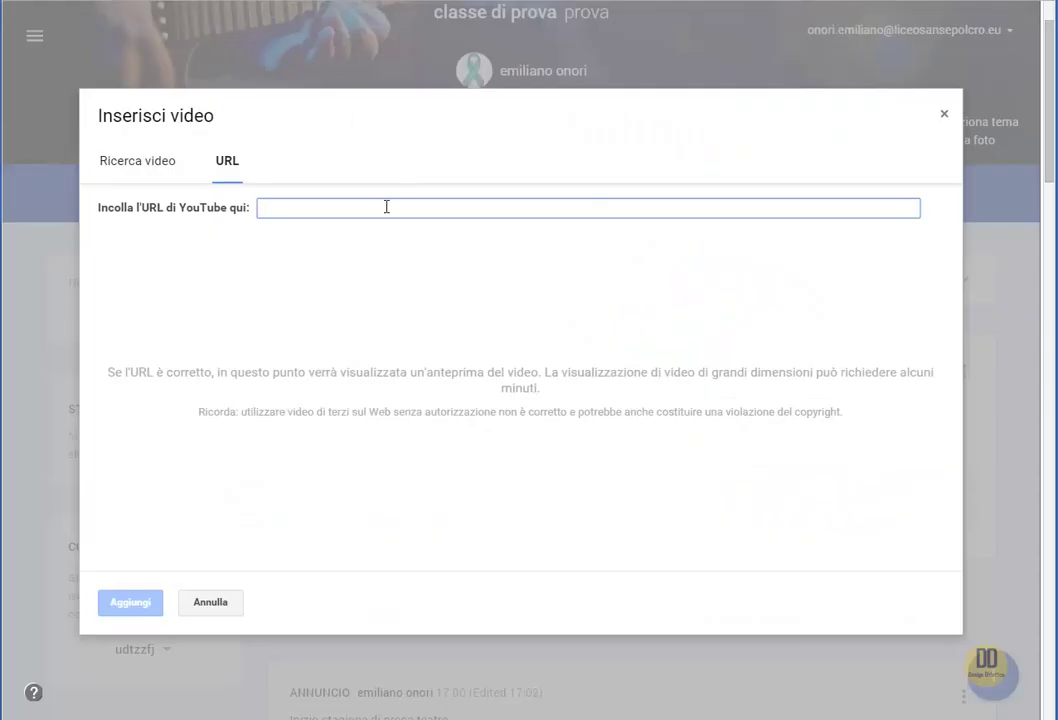
right_click(386, 207)
left_click(440, 304)
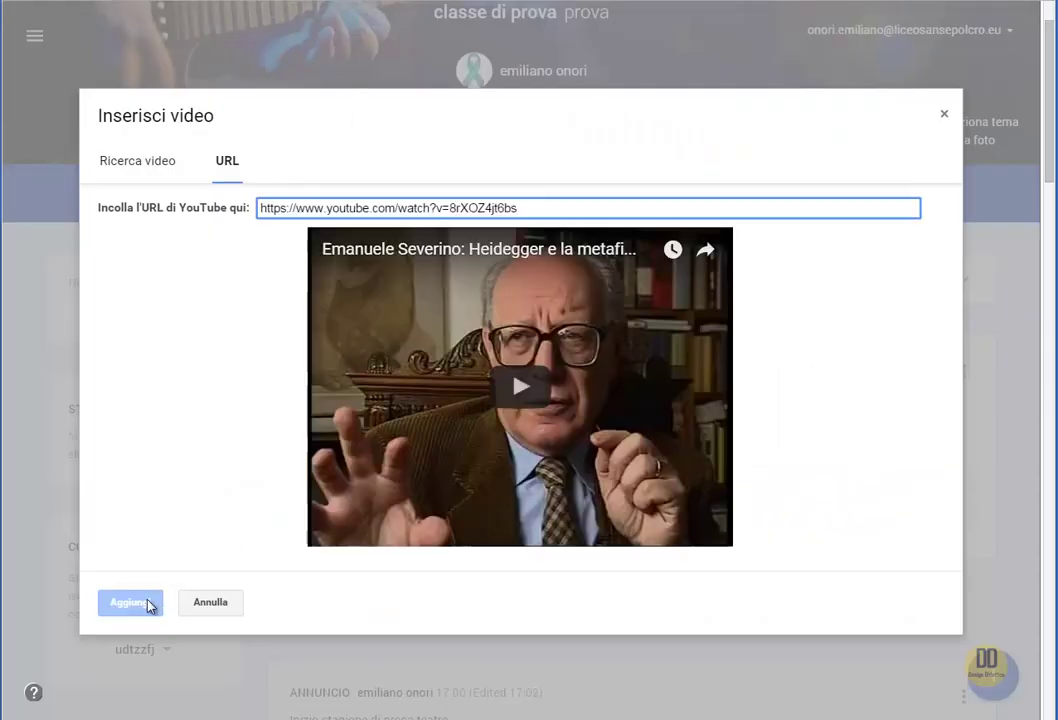
left_click(133, 603)
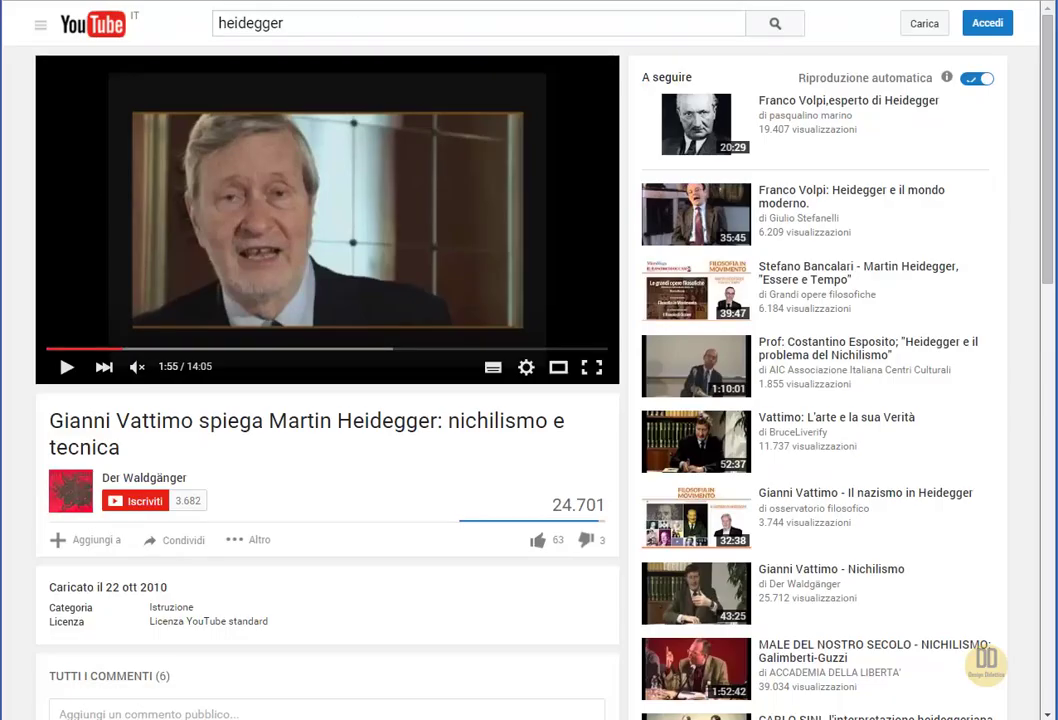
Step: Copy the web address of "Gianni Vattimo spiega Martin Heidegger: nichilismo e tecnica" and attach that YouTube video to the assignment by URL
right_click(240, 15)
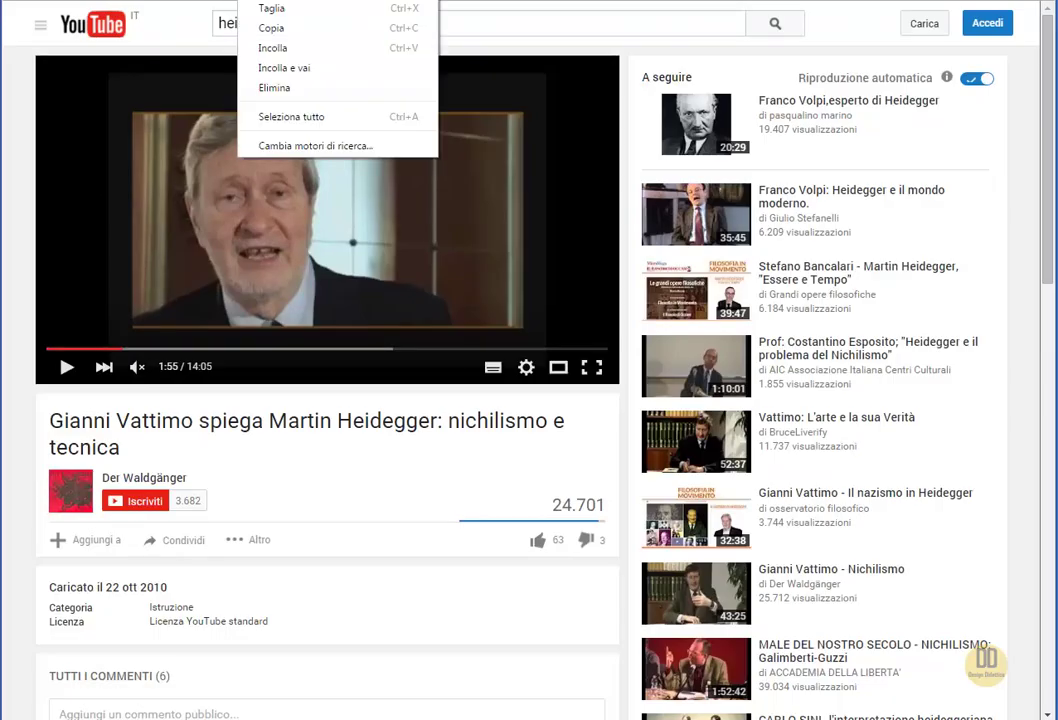
left_click(274, 31)
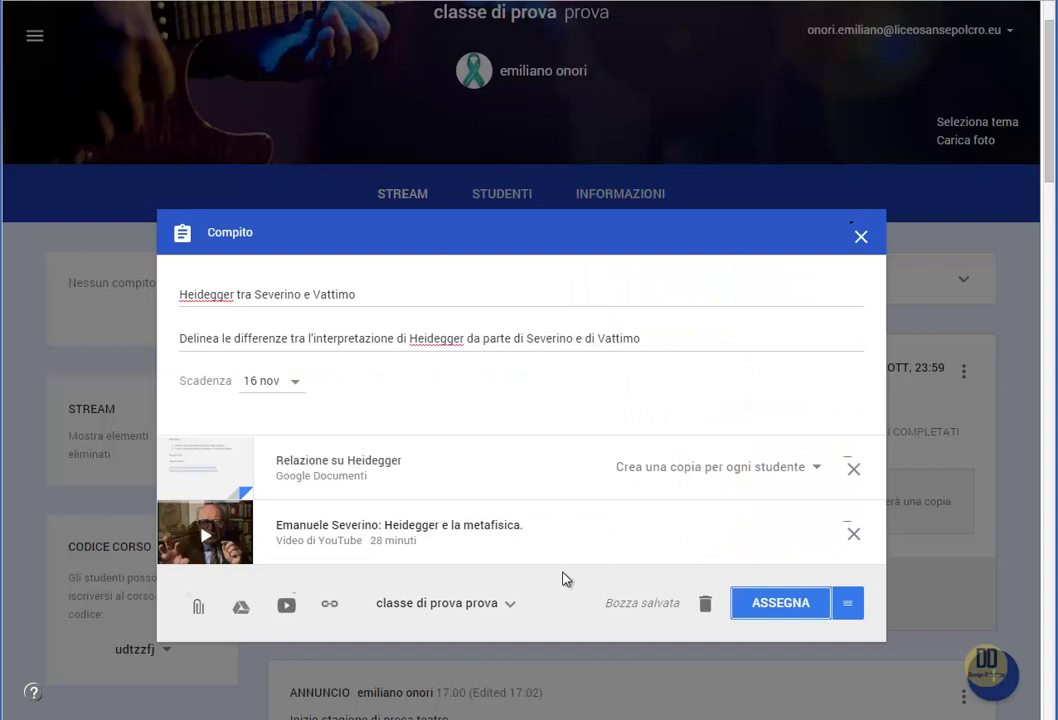
left_click(287, 608)
left_click(230, 164)
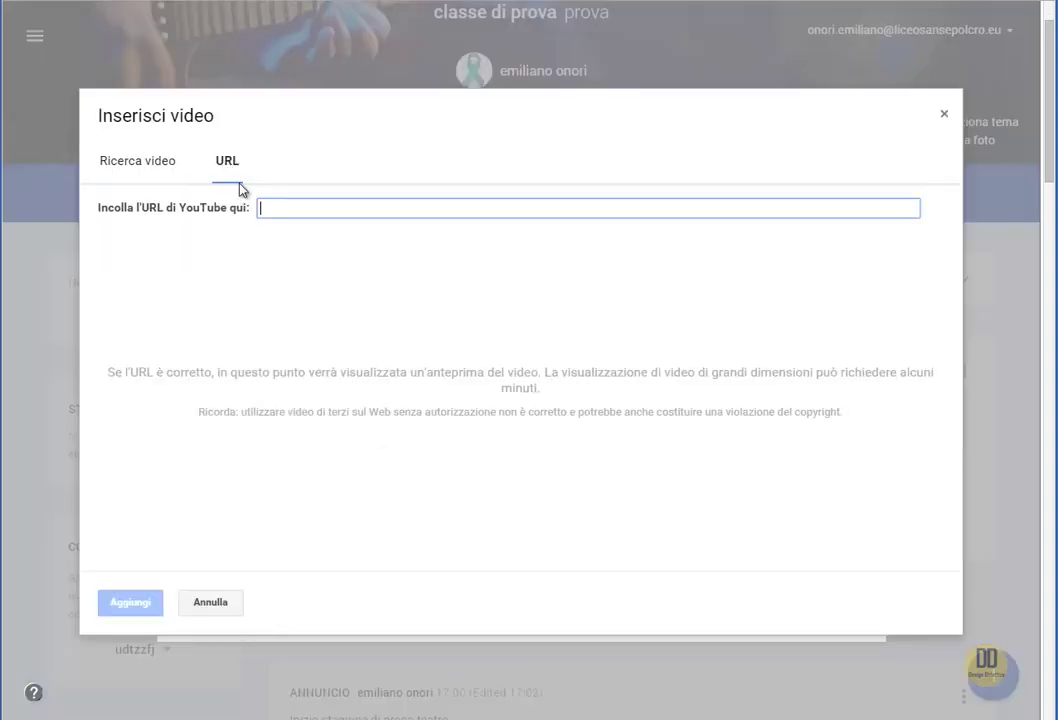
right_click(267, 208)
left_click(333, 307)
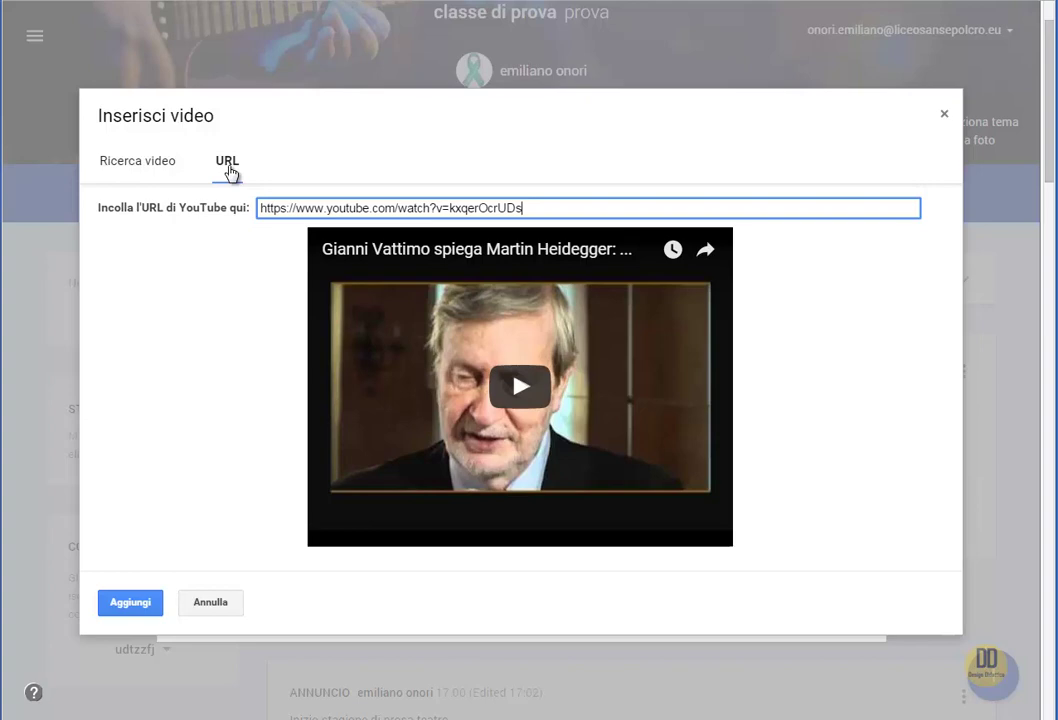
left_click(150, 604)
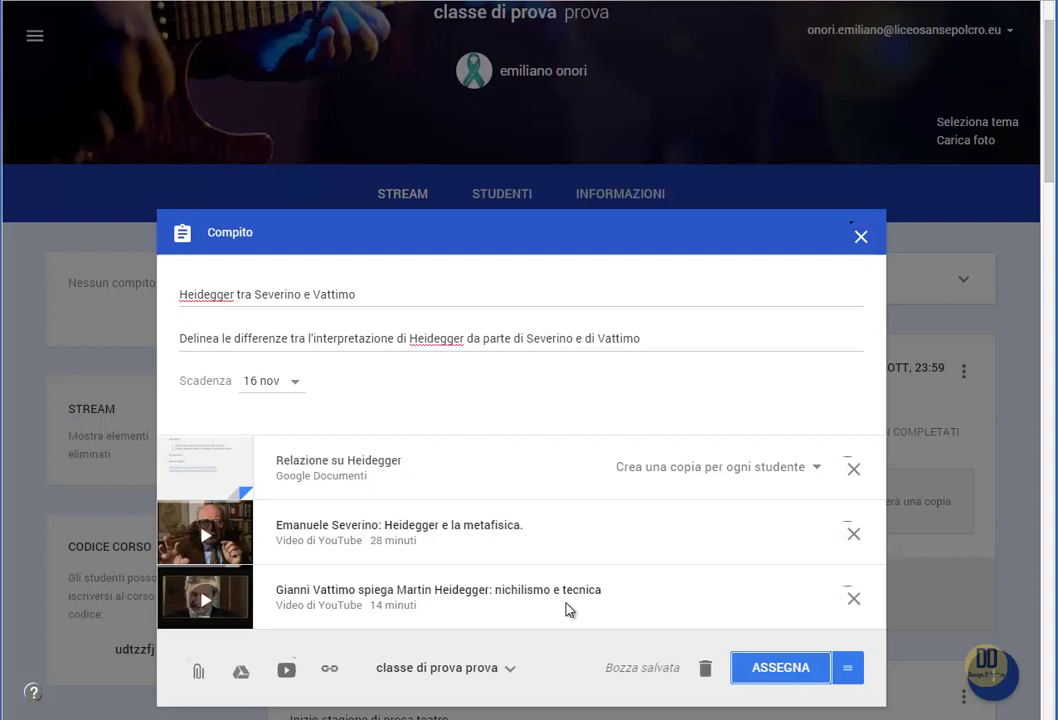
Step: Review the available classes and publishing options, and assign "Heidegger tra Severino e Vattimo" to "classe di prova"
left_click(511, 670)
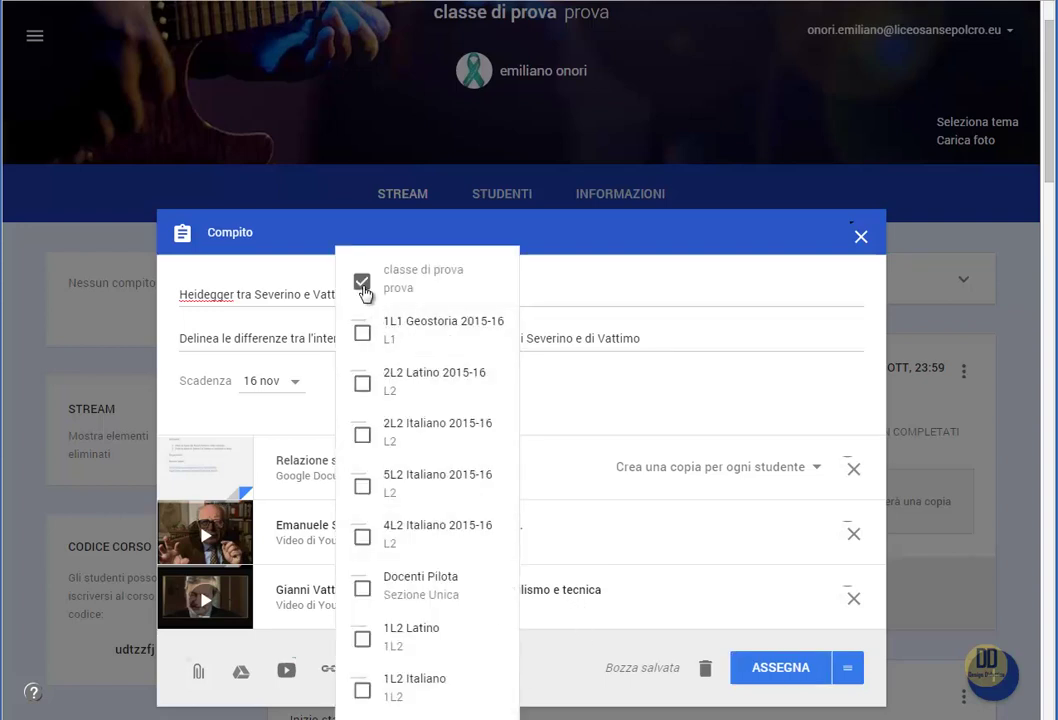
left_click(576, 648)
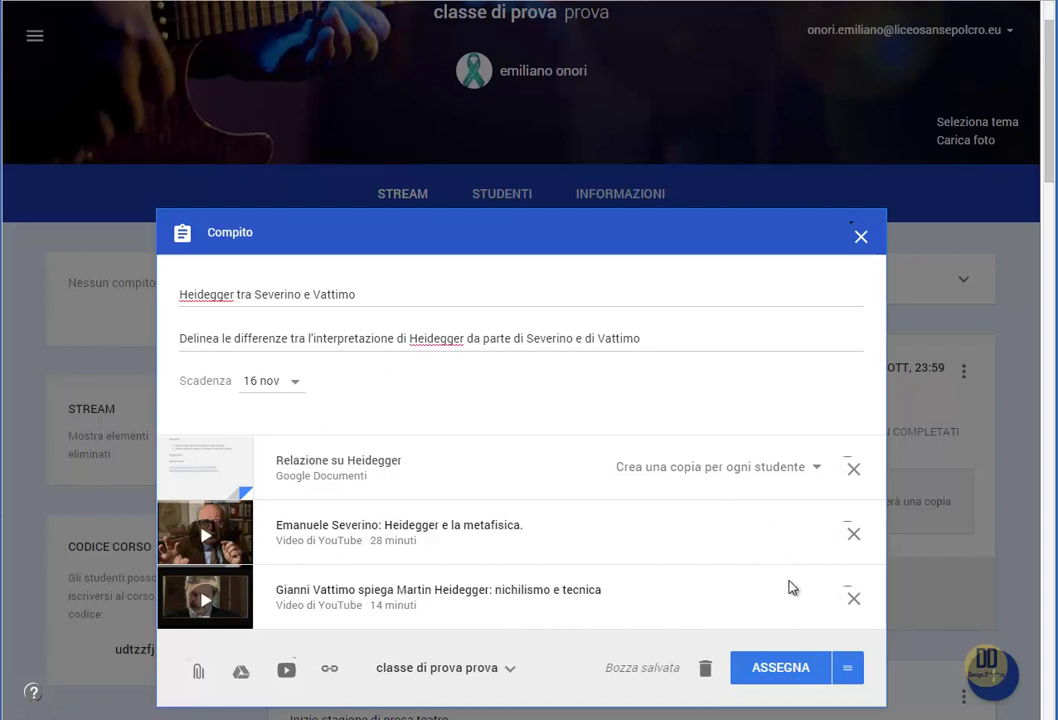
left_click(847, 668)
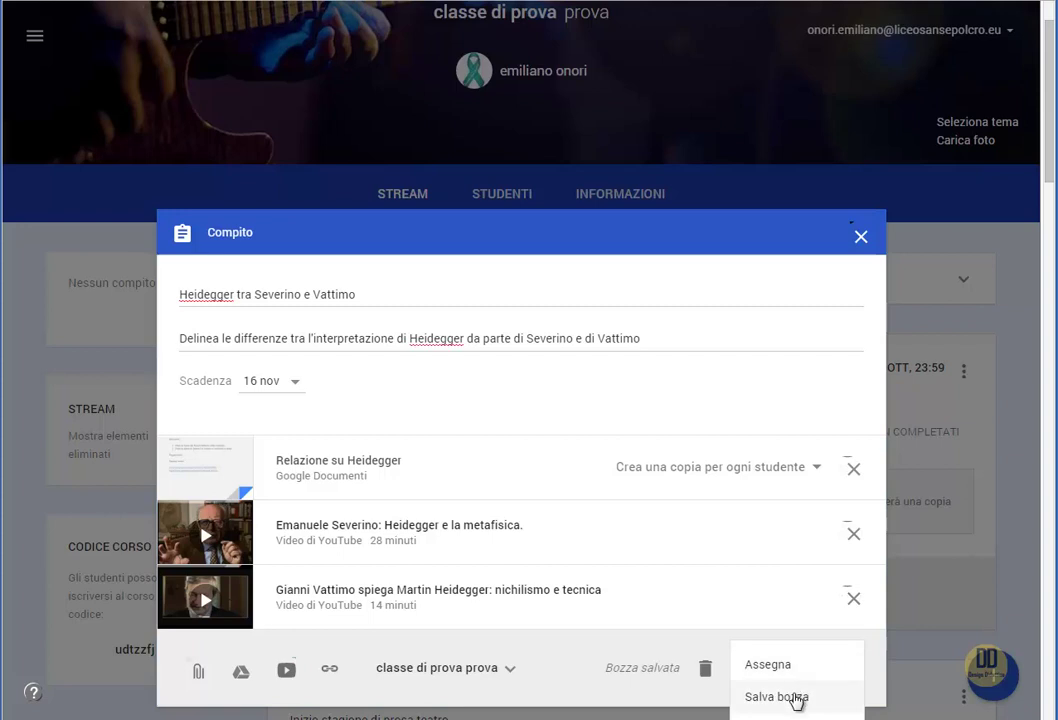
left_click(692, 655)
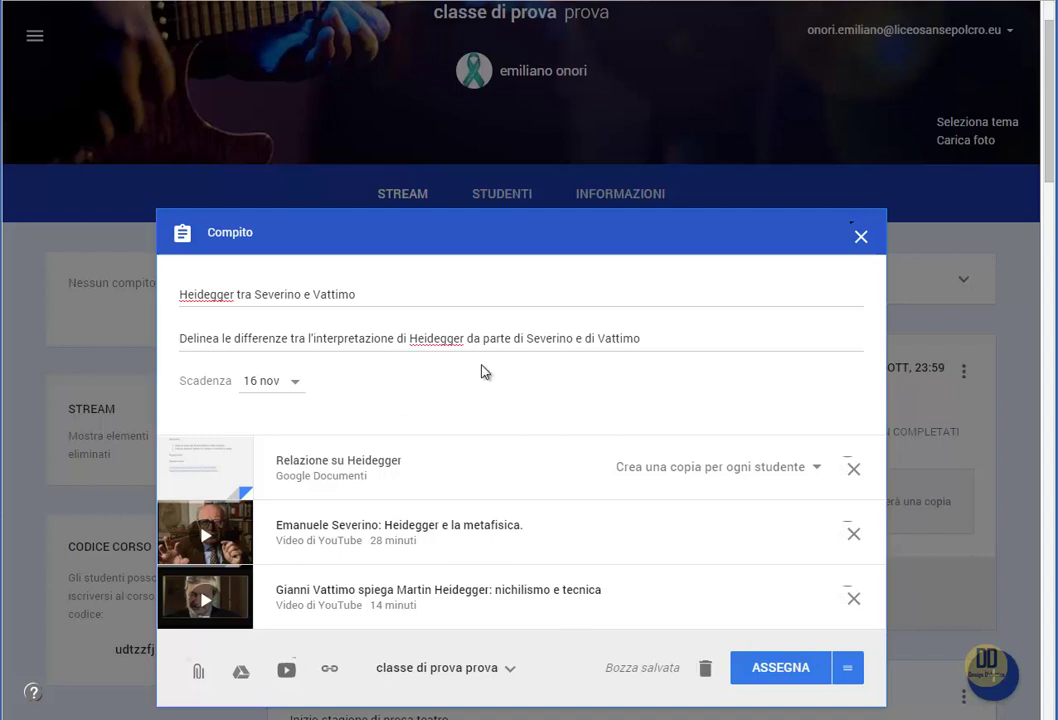
left_click(799, 677)
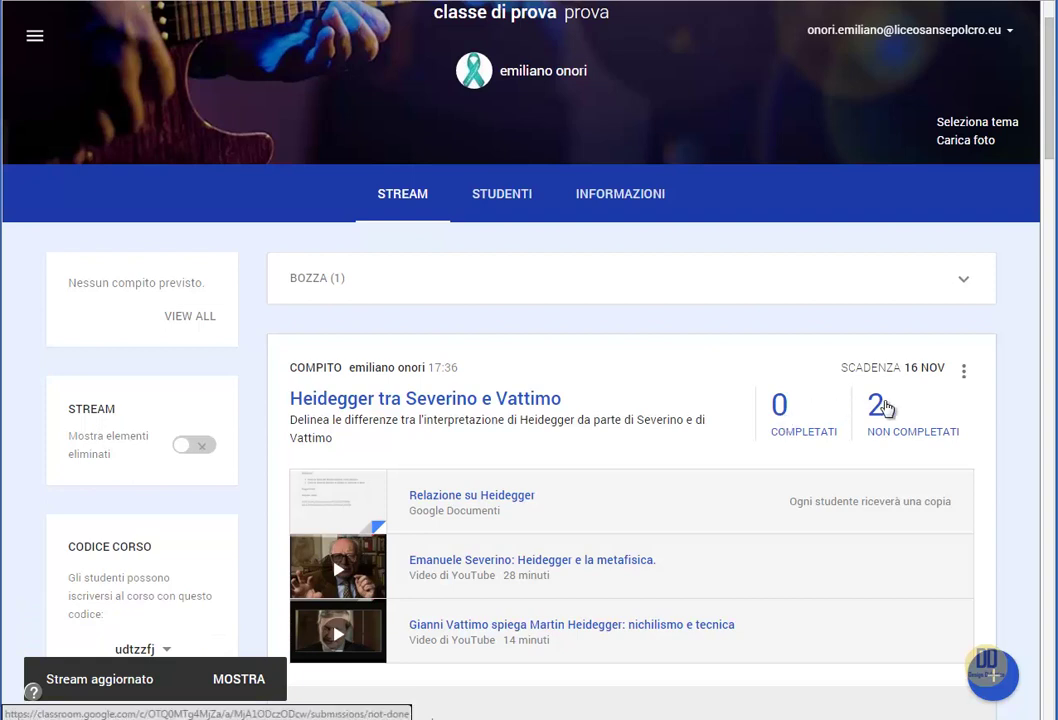
left_click(964, 373)
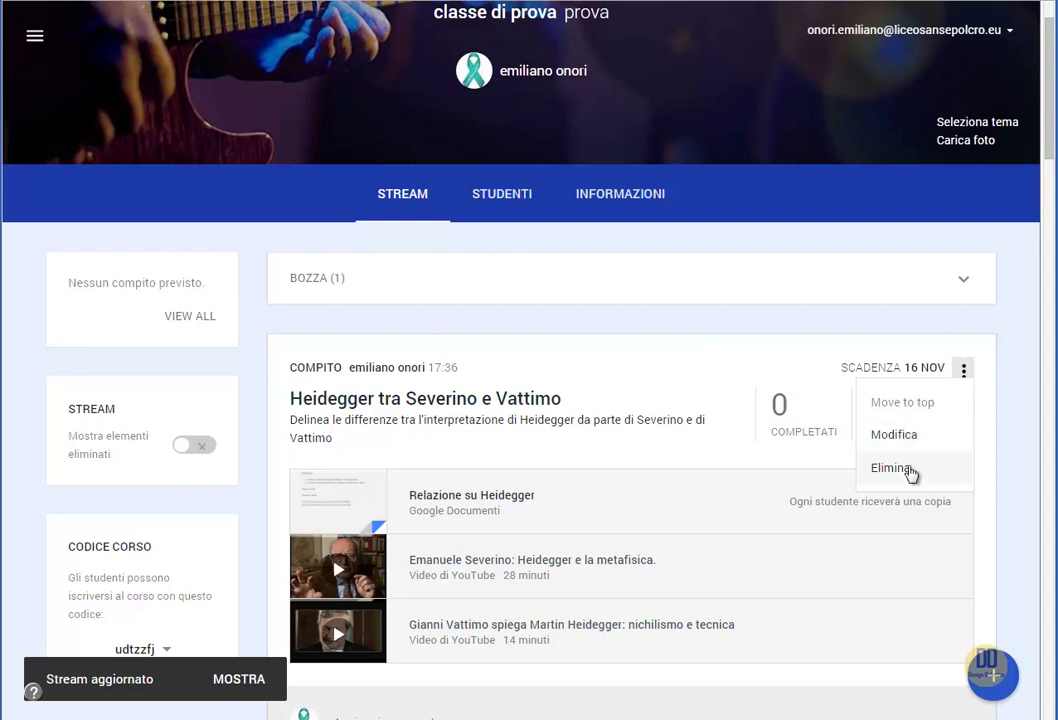
left_click(735, 458)
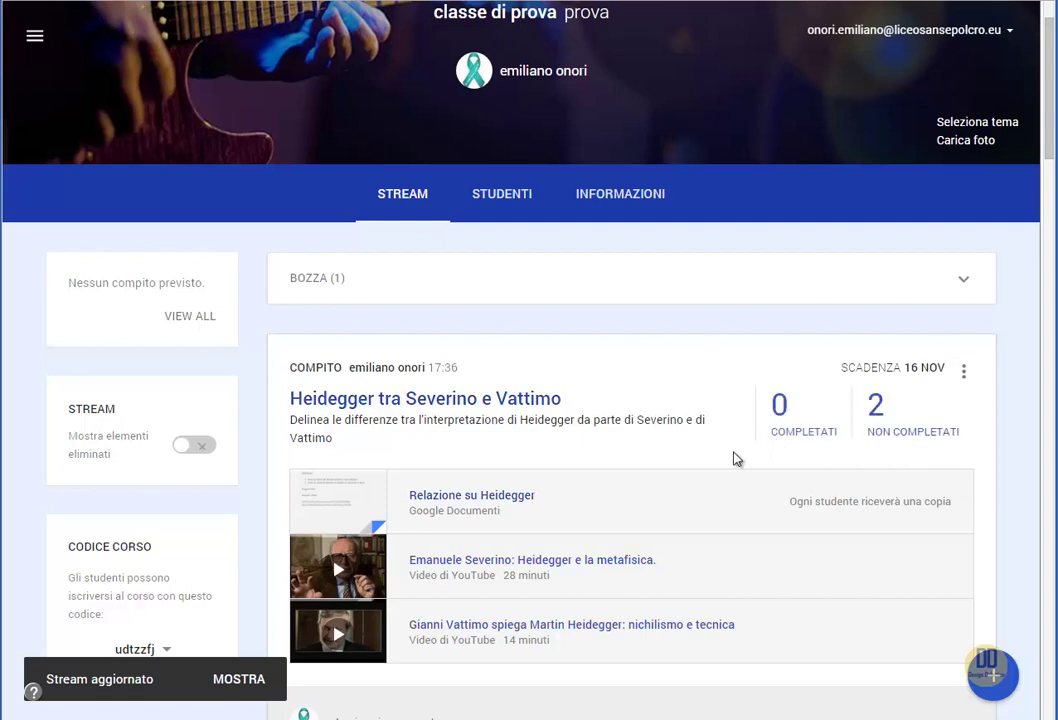